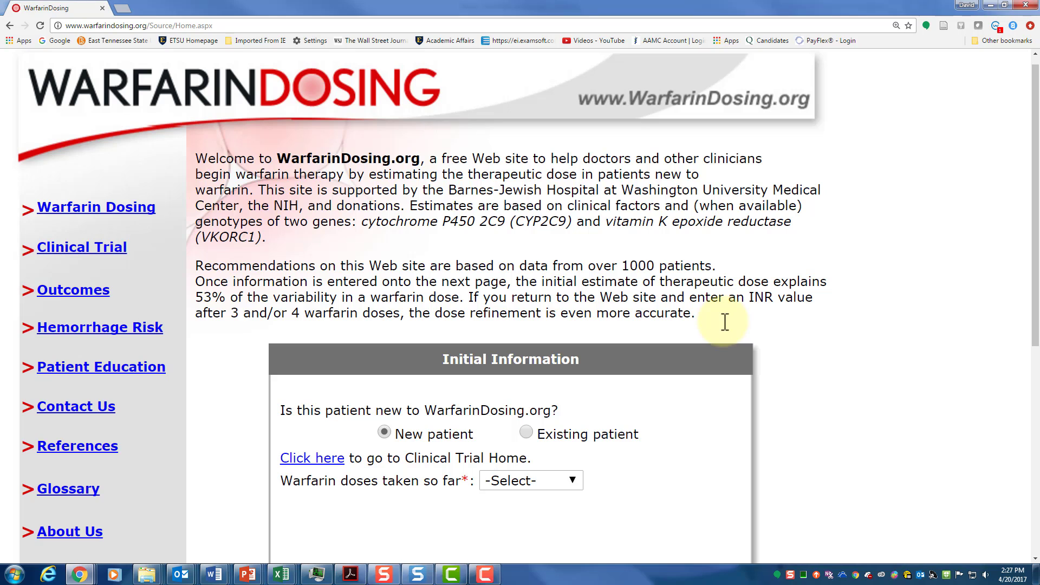
# Step: Scroll through the HEMORR2HAGES tables of major-bleed rates by risk score
pyautogui.scroll(-4, 726, 332)
pyautogui.scroll(-3, 726, 331)
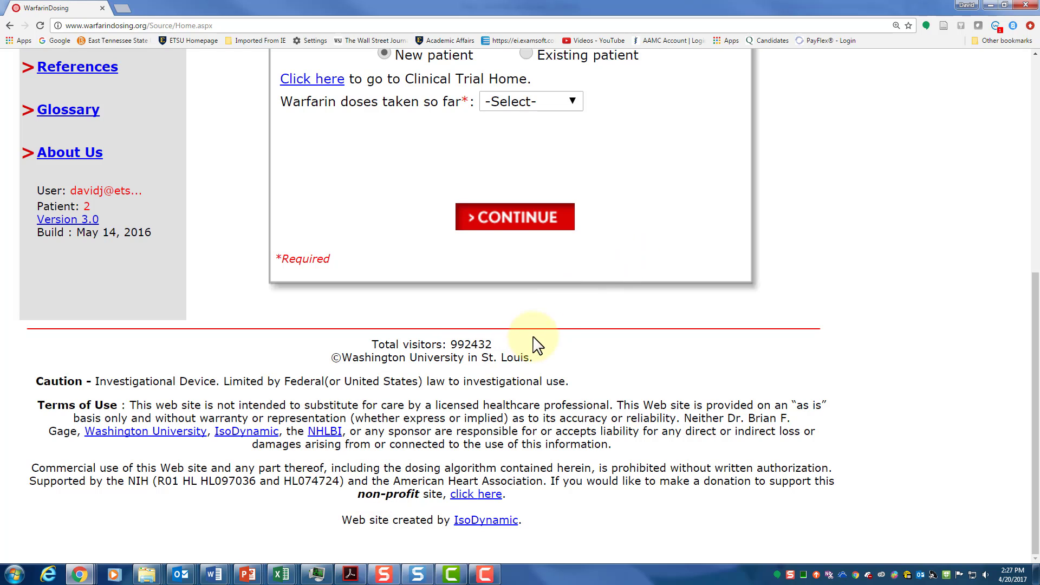
pyautogui.scroll(7, 536, 344)
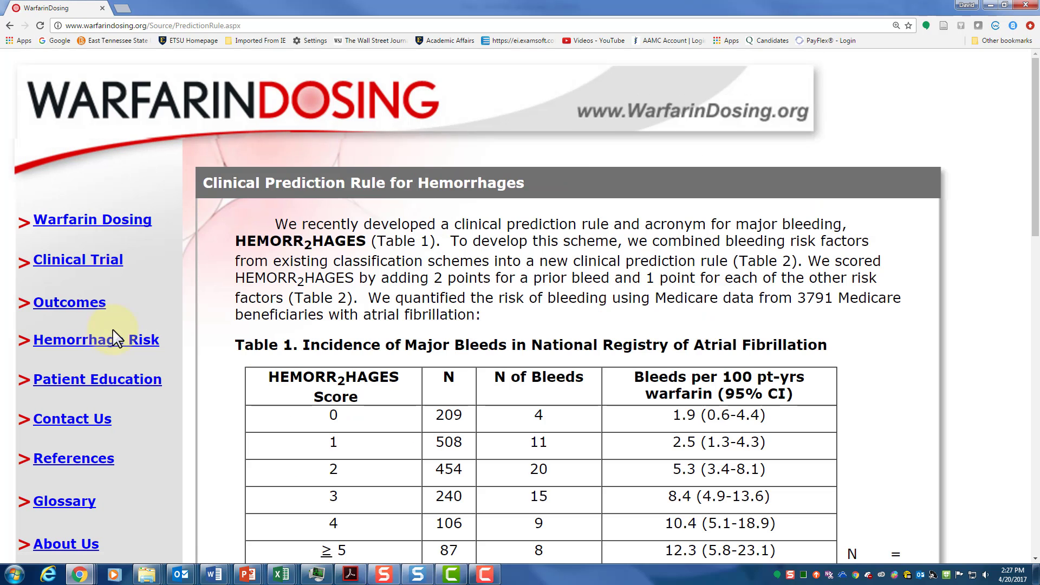
pyautogui.scroll(-3, 360, 363)
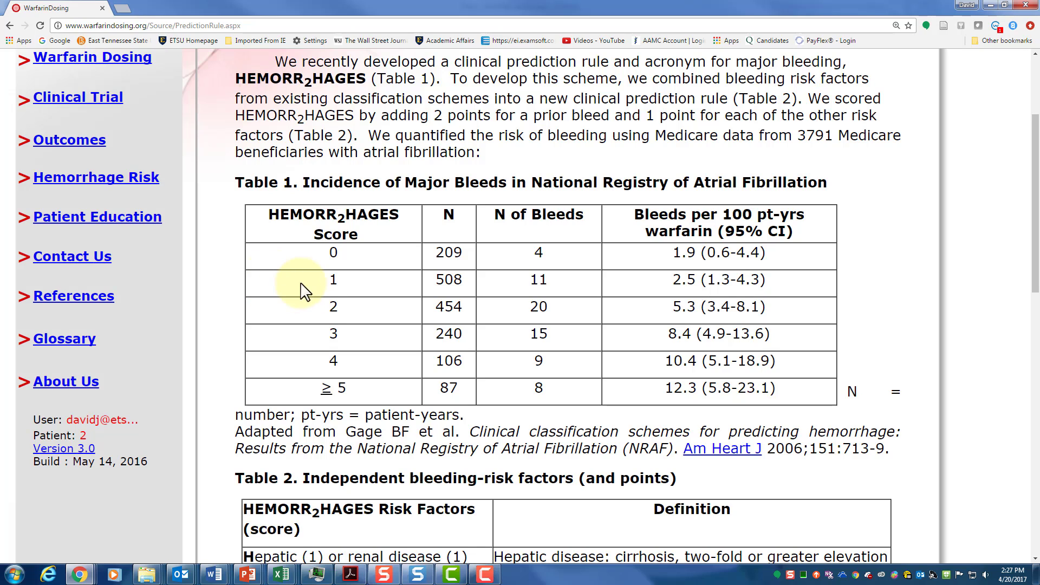
pyautogui.scroll(2, 232, 284)
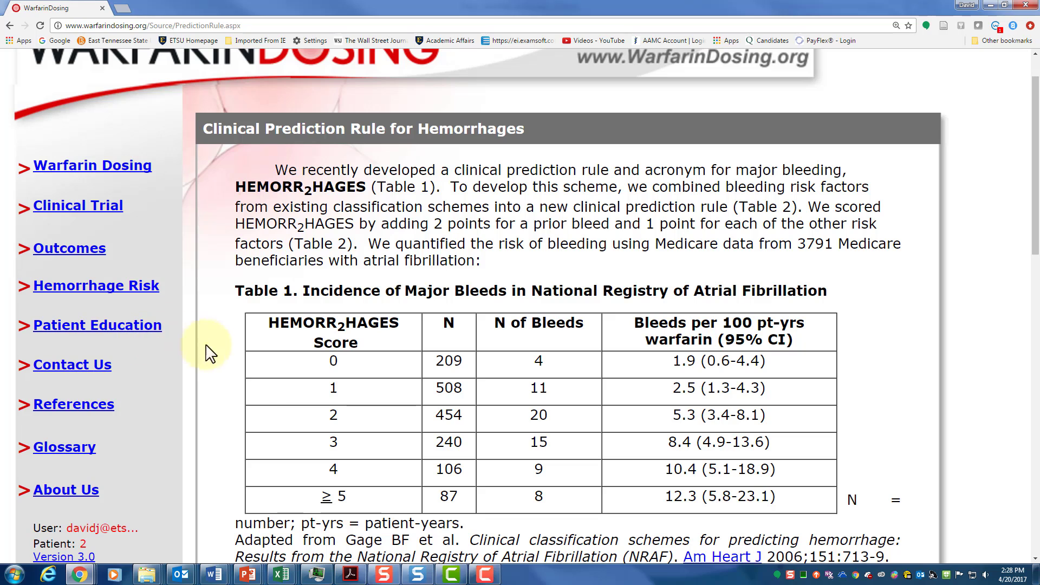
# Step: Browse the Glossary from Amiodarone and Azoles to VKORC1 -1639/3673, then return to the top
pyautogui.click(72, 449)
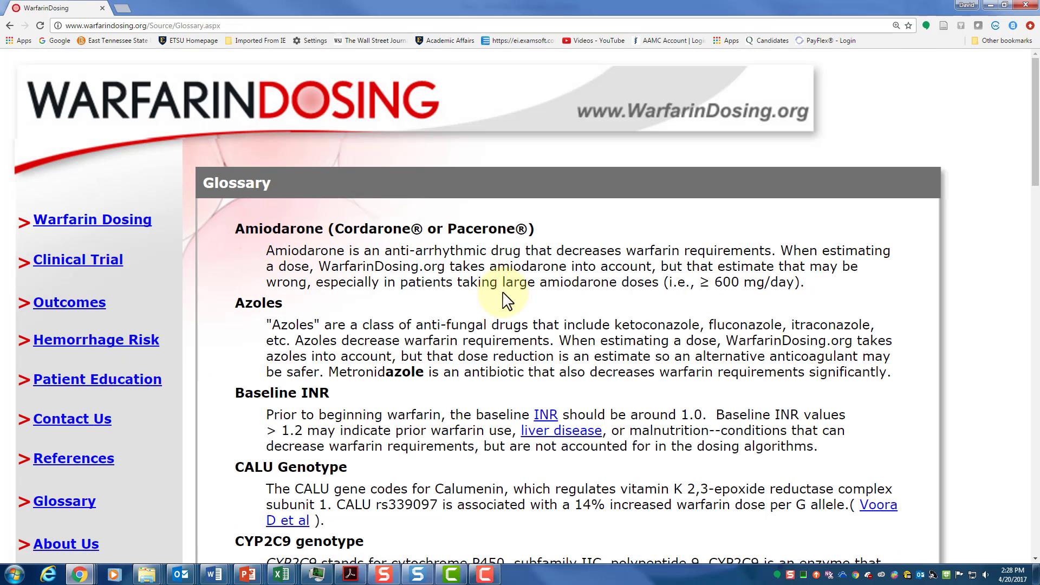
pyautogui.scroll(-2, 490, 287)
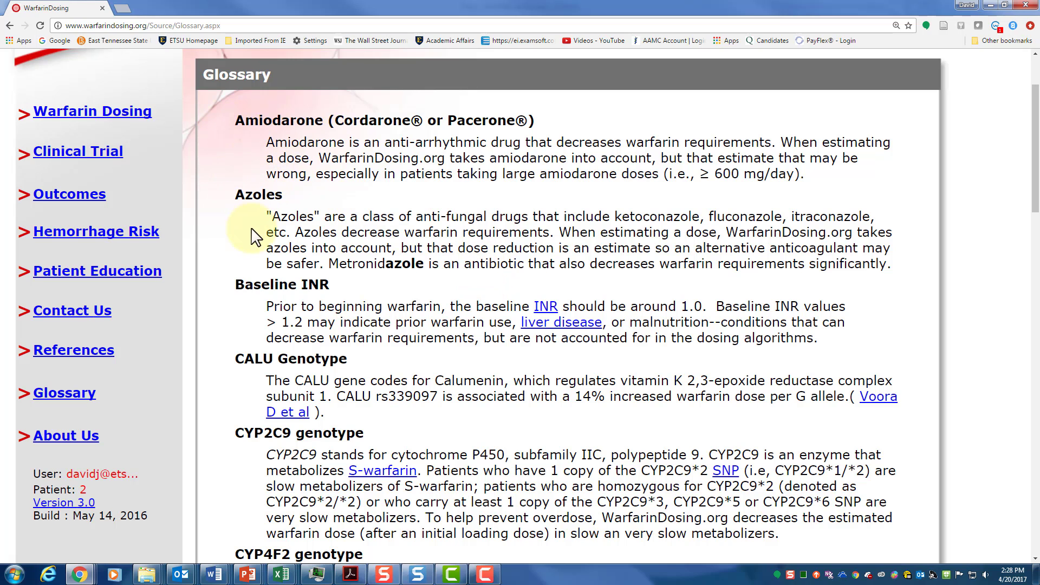
pyautogui.scroll(-4, 250, 233)
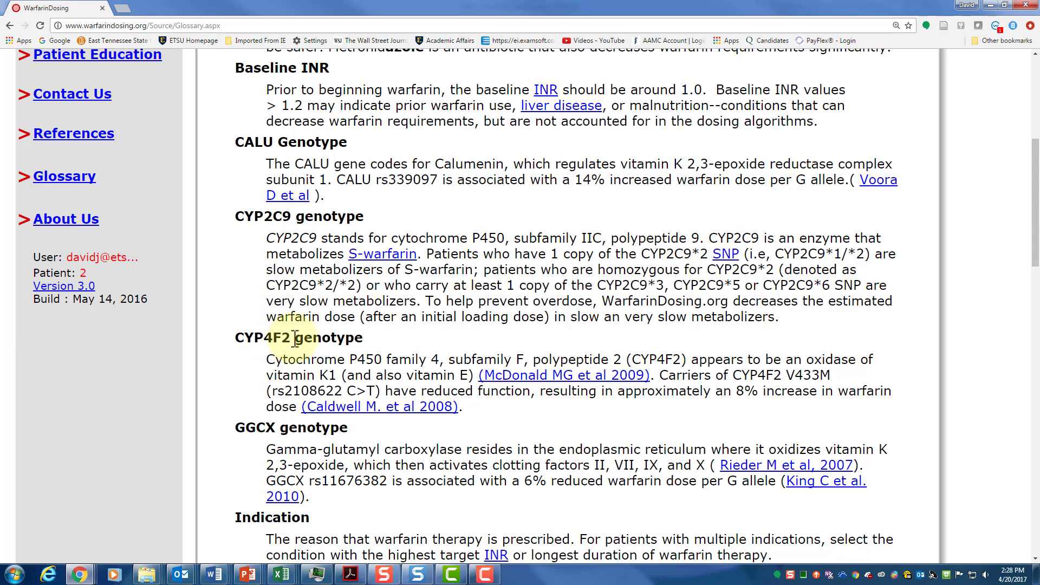
pyautogui.scroll(-1, 339, 333)
pyautogui.scroll(-2, 399, 313)
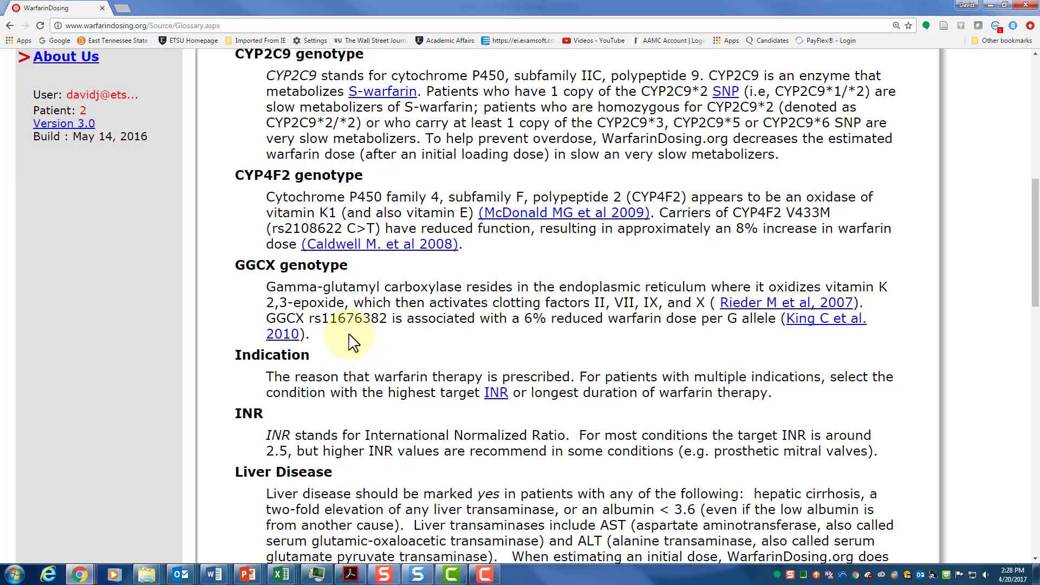
pyautogui.scroll(-2, 352, 341)
pyautogui.scroll(-4, 351, 335)
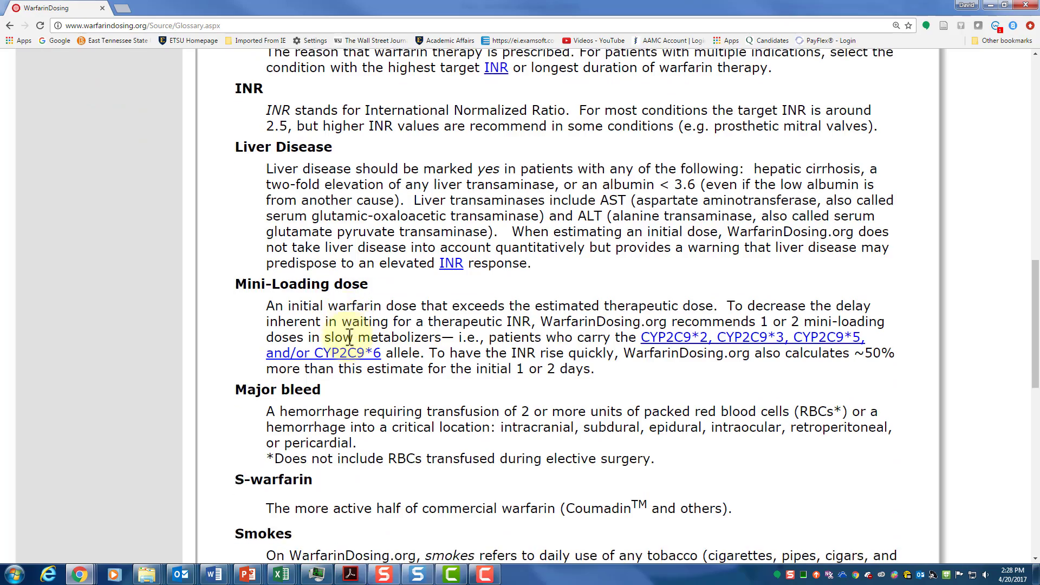
pyautogui.scroll(-4, 319, 291)
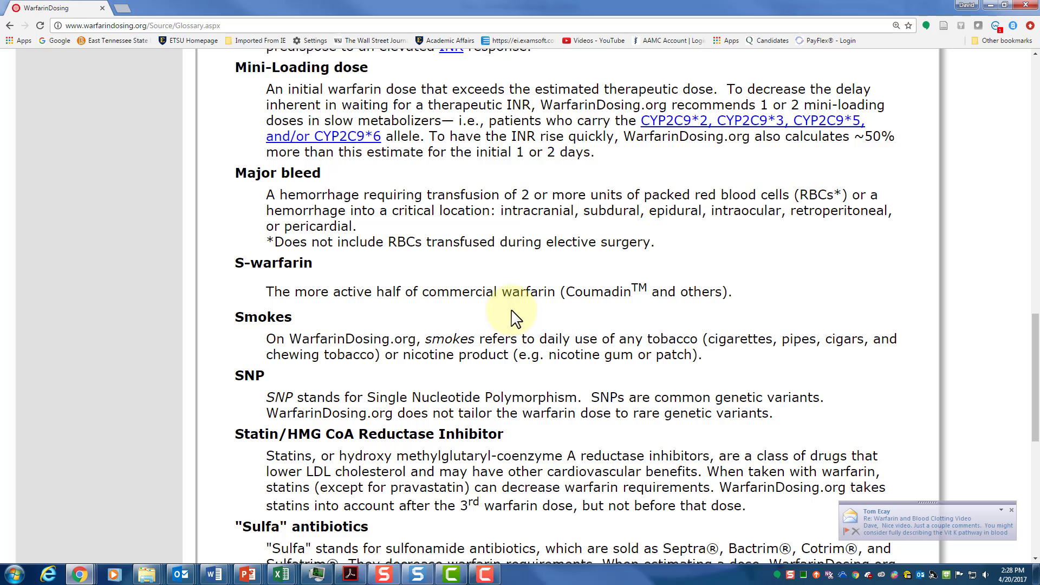
pyautogui.scroll(-4, 513, 317)
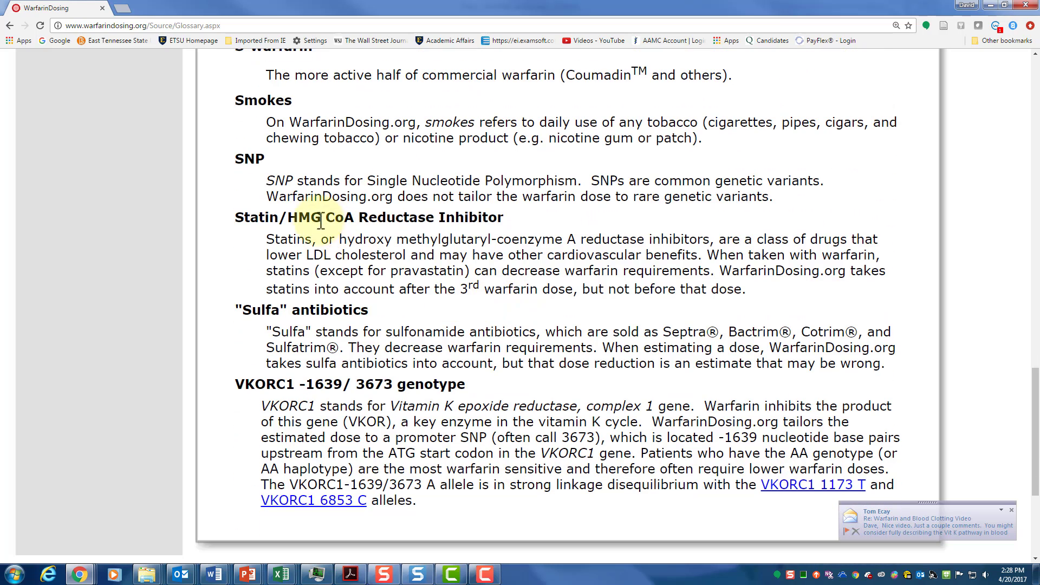
pyautogui.scroll(-2, 285, 343)
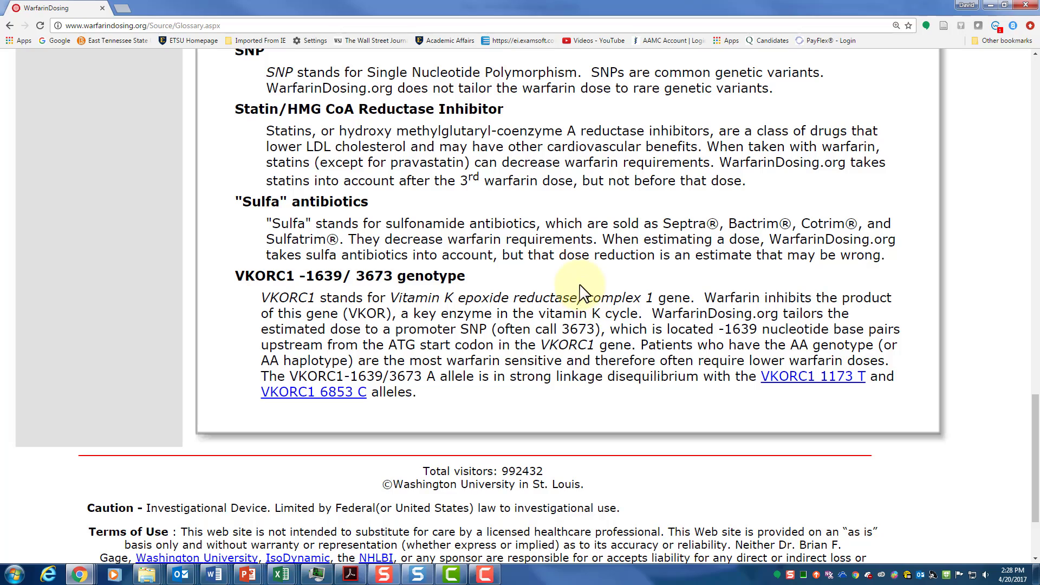
pyautogui.scroll(20, 579, 313)
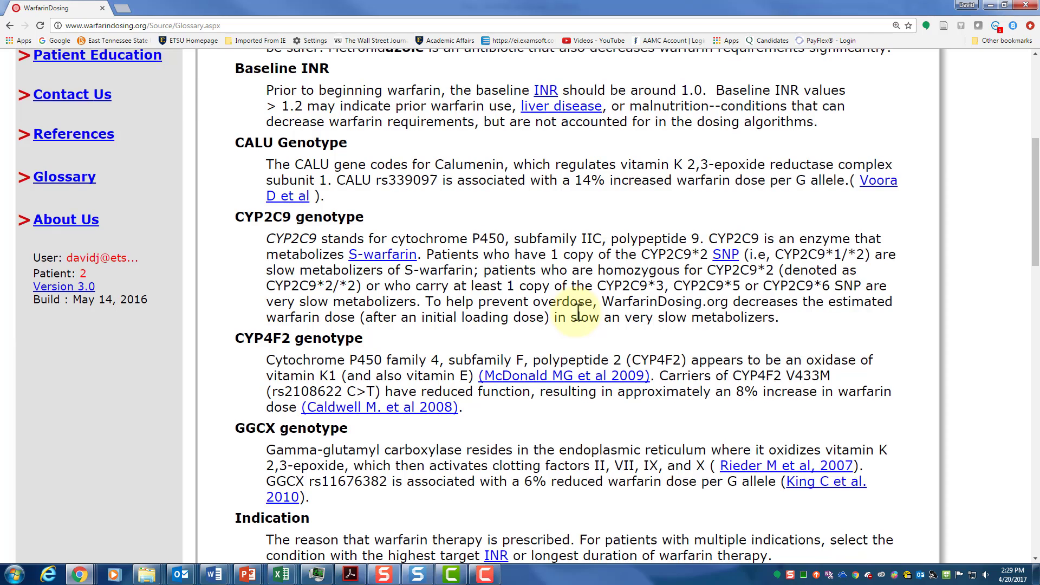
pyautogui.scroll(6, 579, 314)
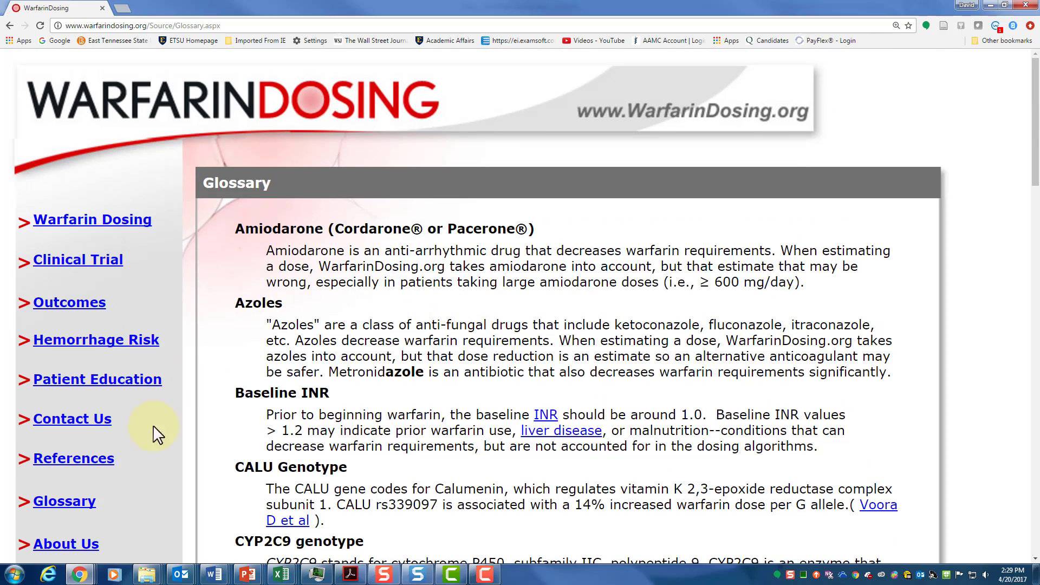
# Step: Open SNPedia's CYP2C9 page and scroll to the table of alleles such as CYP2C9*2 and *3
pyautogui.click(88, 230)
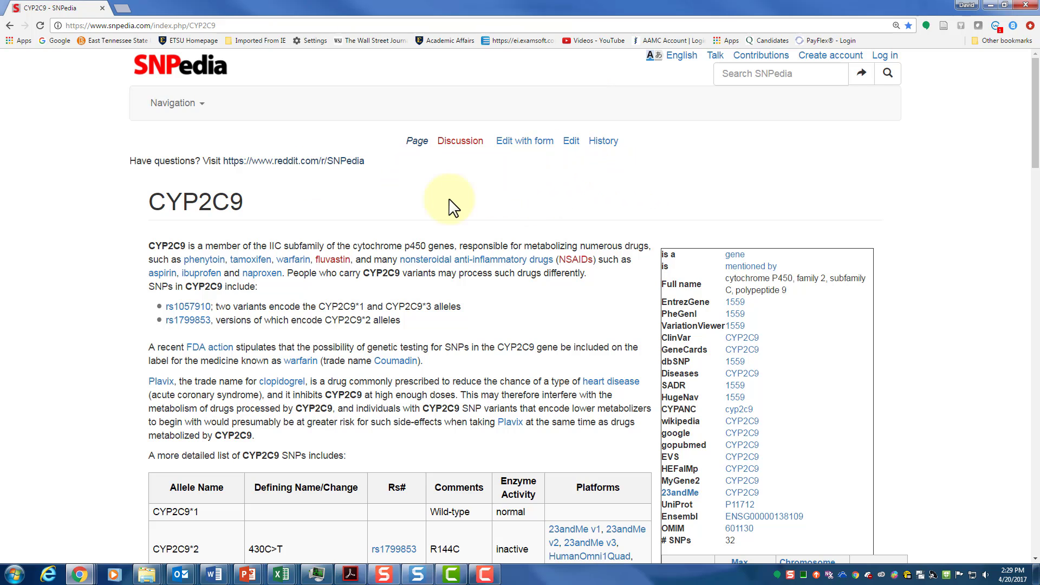
pyautogui.scroll(-3, 530, 203)
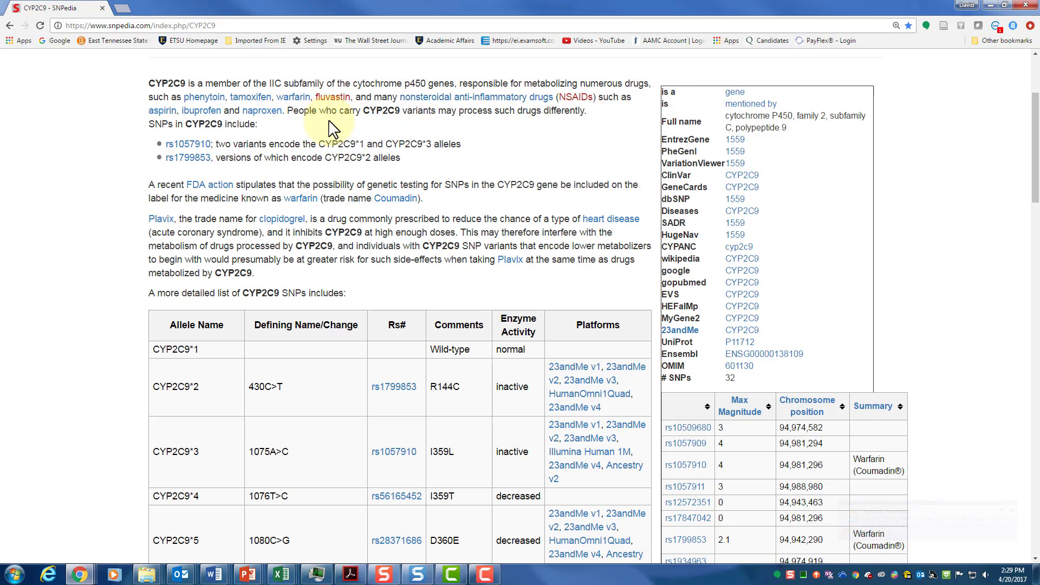
# Step: Return from the SNPedia CYP2C9 page to the WarfarinDosing.org Glossary
pyautogui.scroll(-4, 437, 174)
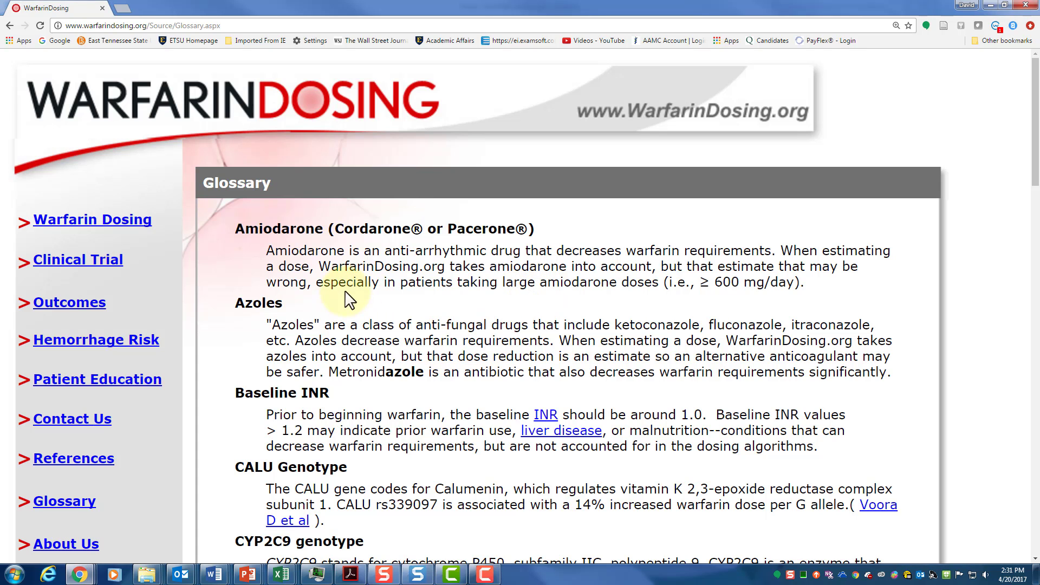
# Step: Start a new dosing patient with 0 warfarin doses taken so far
pyautogui.click(116, 223)
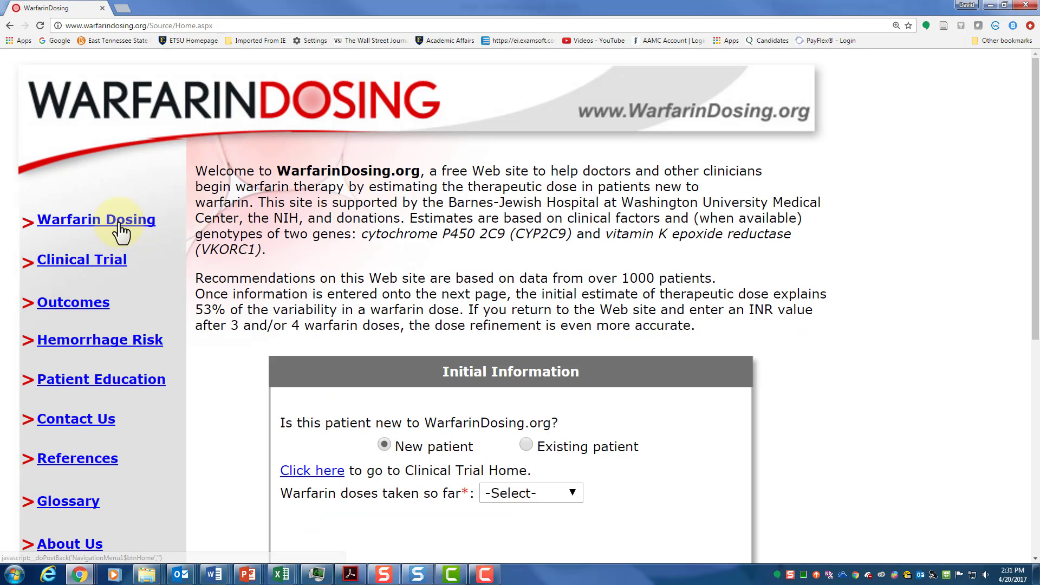
pyautogui.scroll(-5, 553, 379)
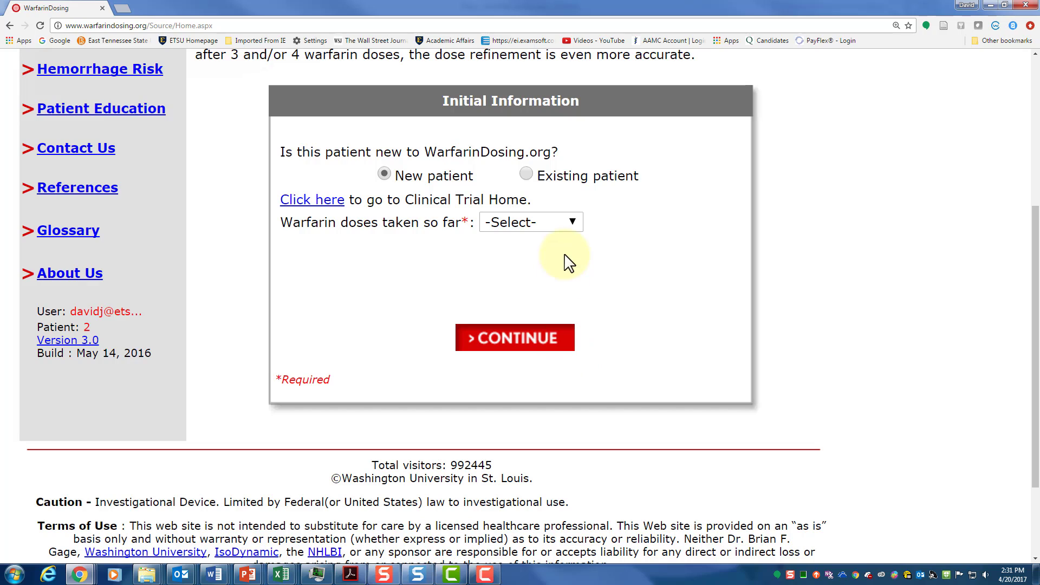
pyautogui.click(574, 222)
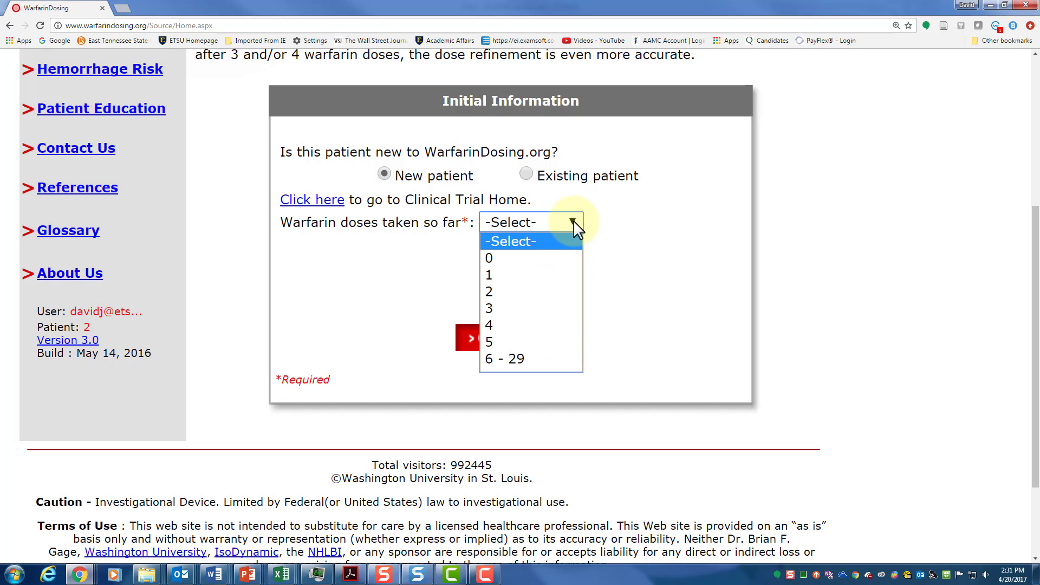
pyautogui.click(542, 258)
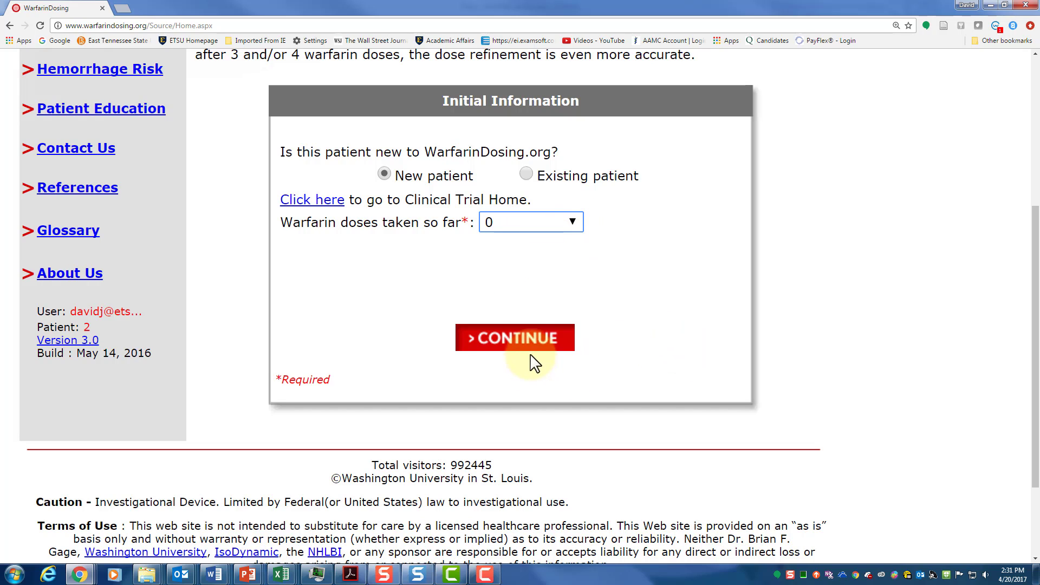
pyautogui.click(520, 340)
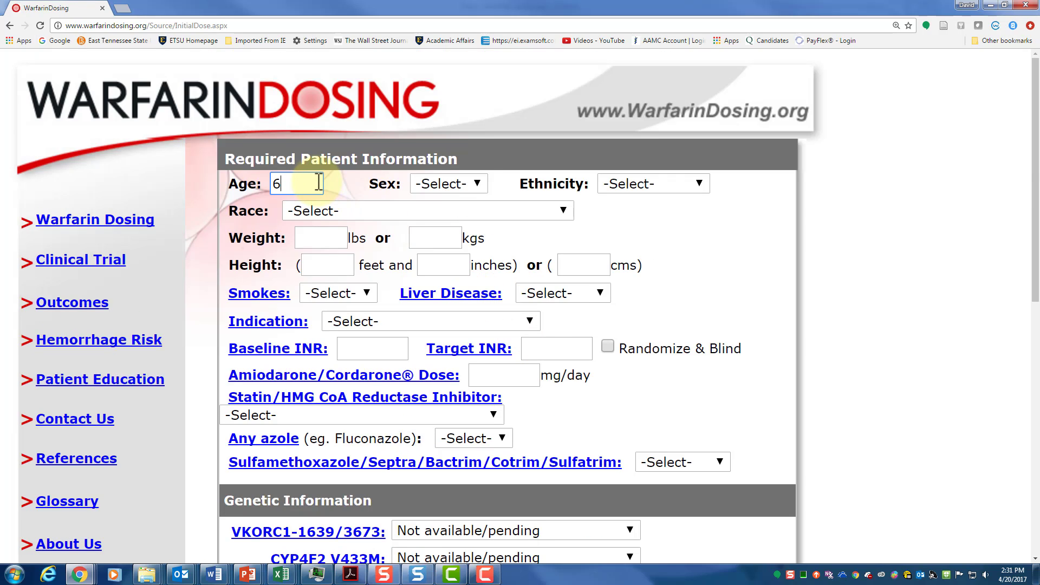
# Step: Set sex to Male, ethnicity to Unknown and race to White, Caucasian, or Middle Eastern
pyautogui.click(479, 186)
pyautogui.click(475, 237)
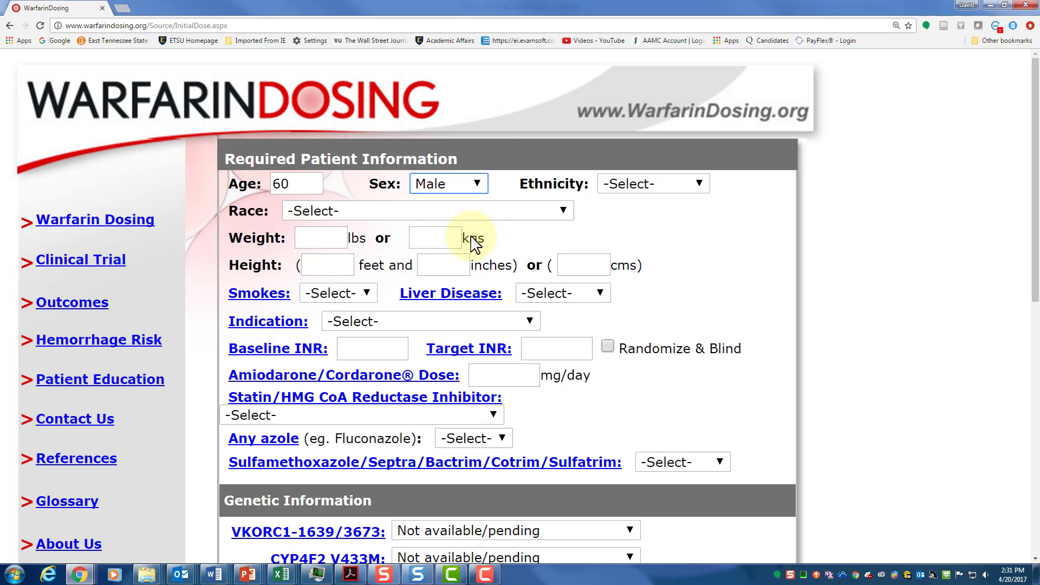
pyautogui.click(700, 186)
pyautogui.click(671, 253)
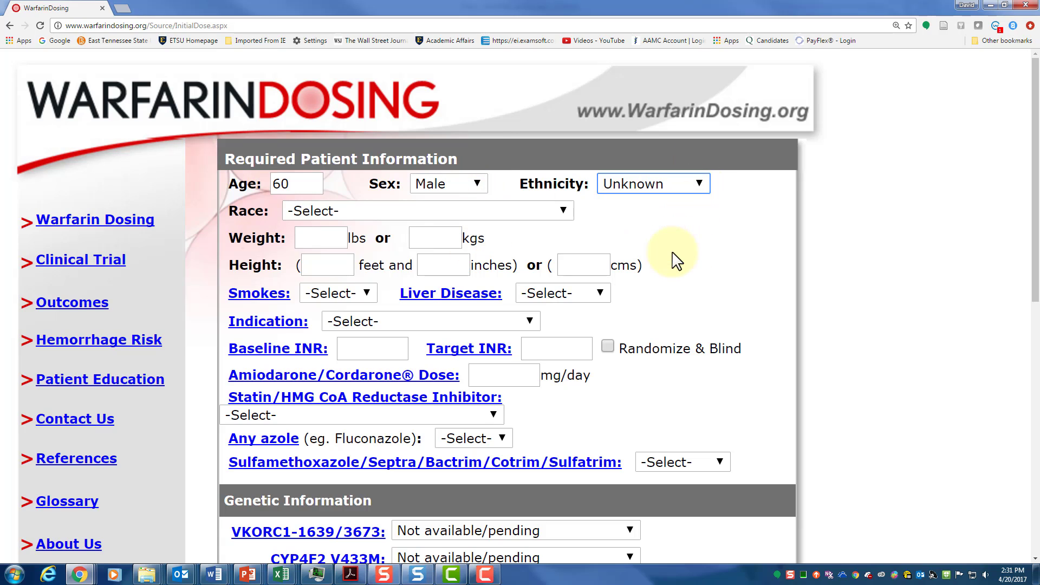
pyautogui.click(563, 212)
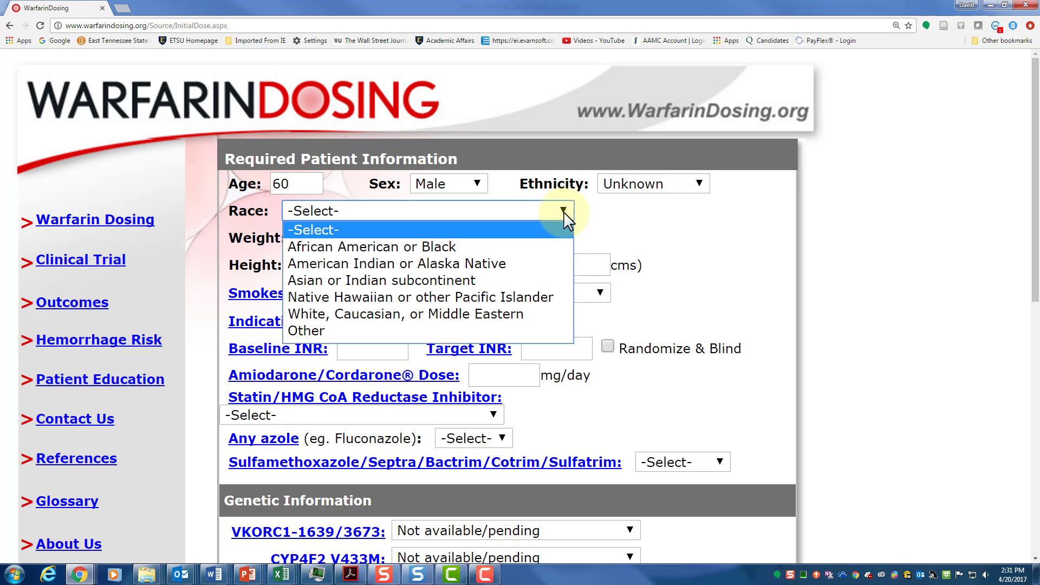
pyautogui.click(441, 314)
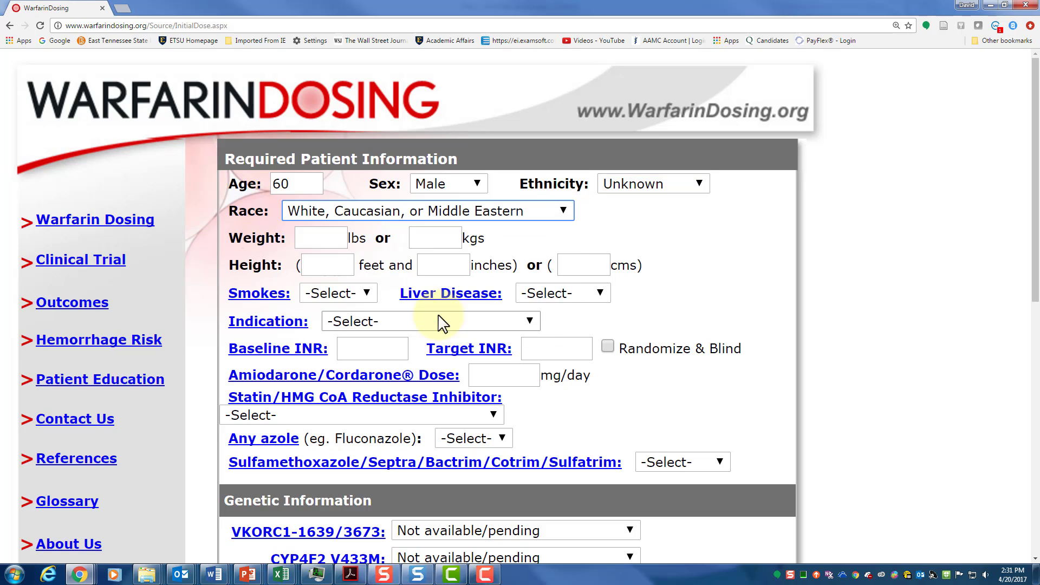
# Step: Enter weight 190 lbs and height 5 ft 10 in
pyautogui.click(315, 235)
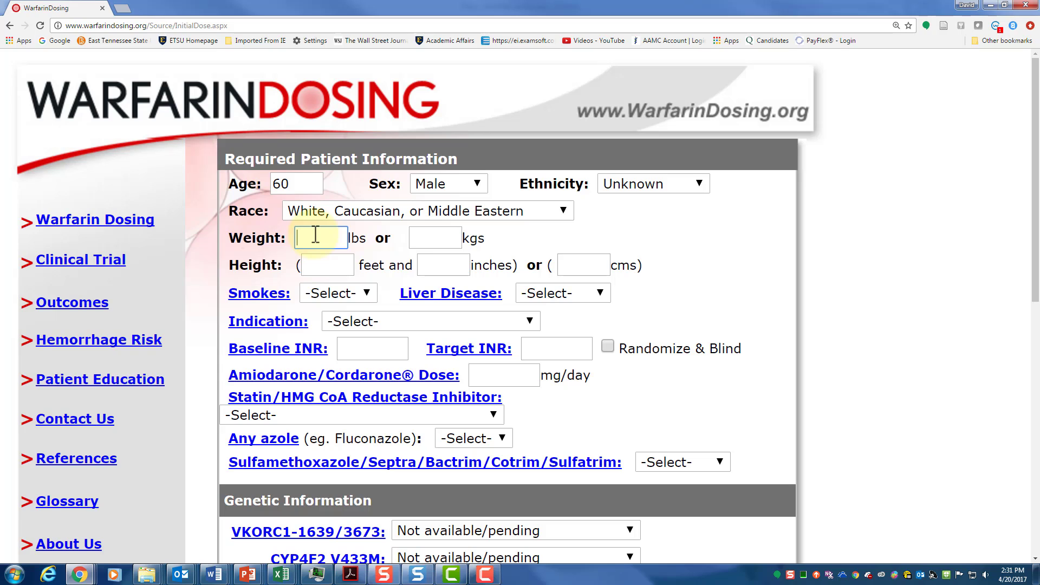
pyautogui.write('190')
pyautogui.click(344, 267)
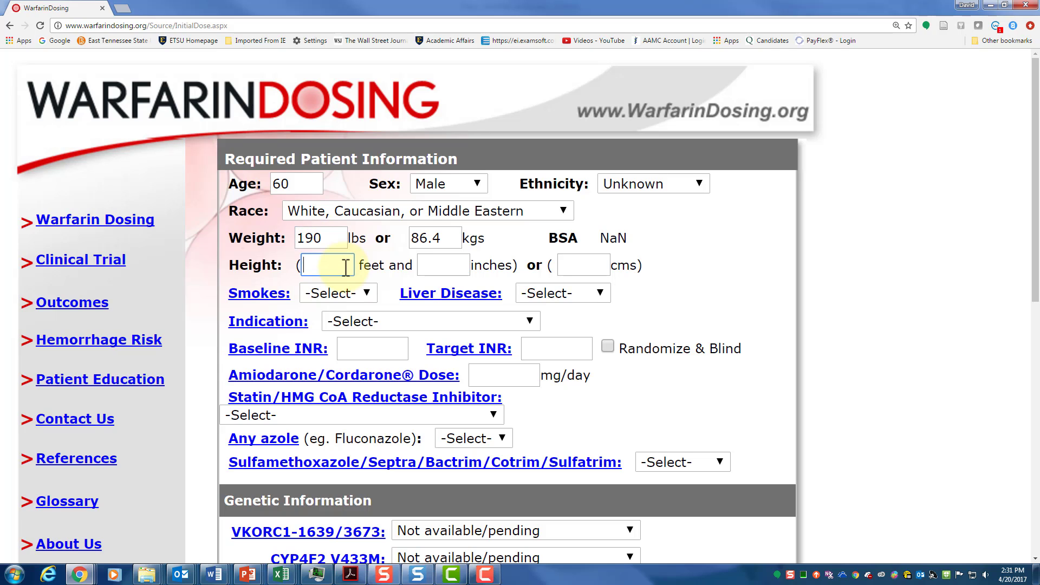
pyautogui.write('5')
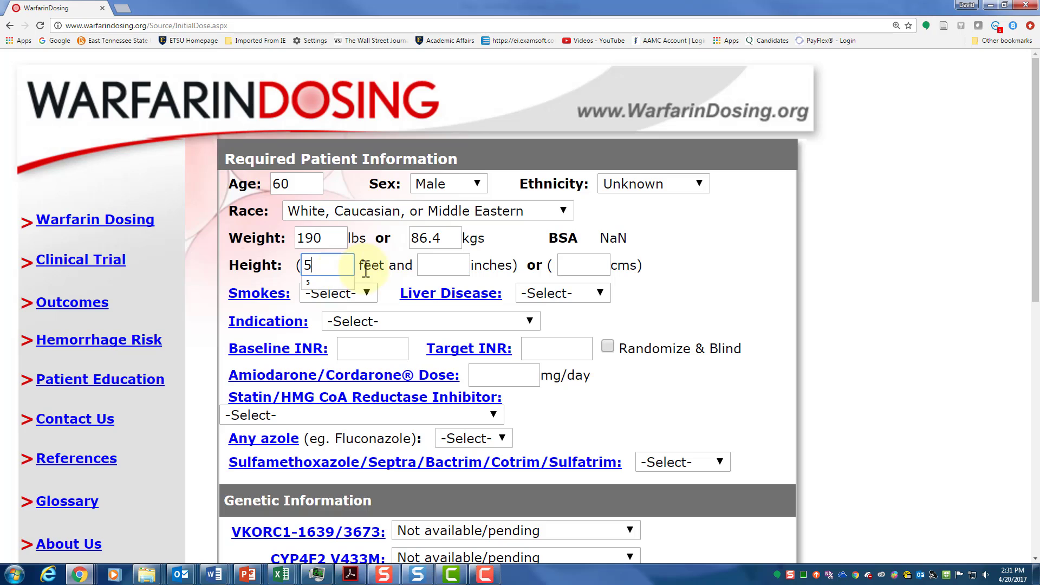
pyautogui.click(436, 266)
pyautogui.write('1')
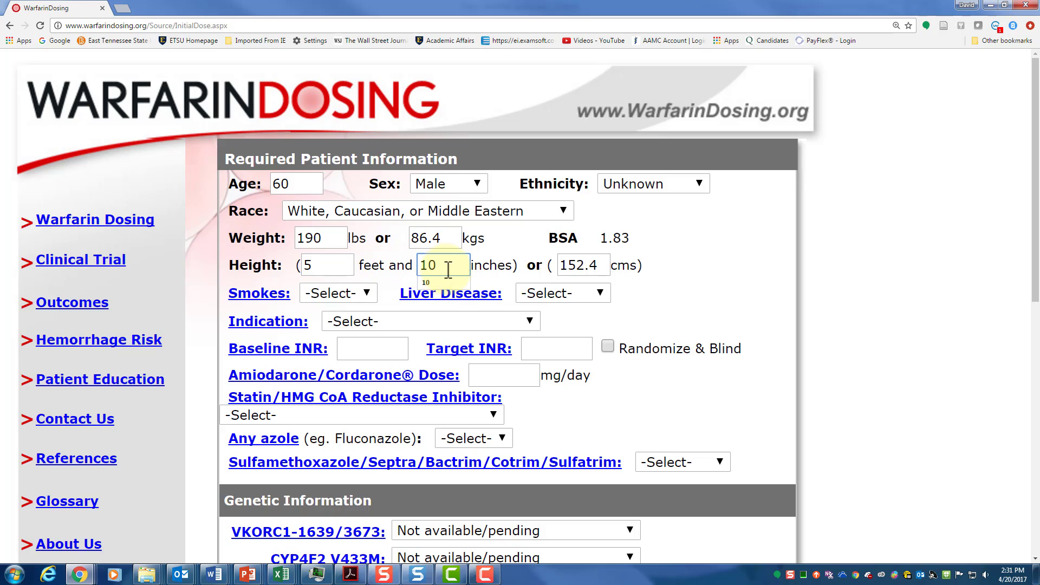
pyautogui.write('0')
# Step: Mark the patient as a non-smoker with no liver disease and indication Knee replacement
pyautogui.click(368, 294)
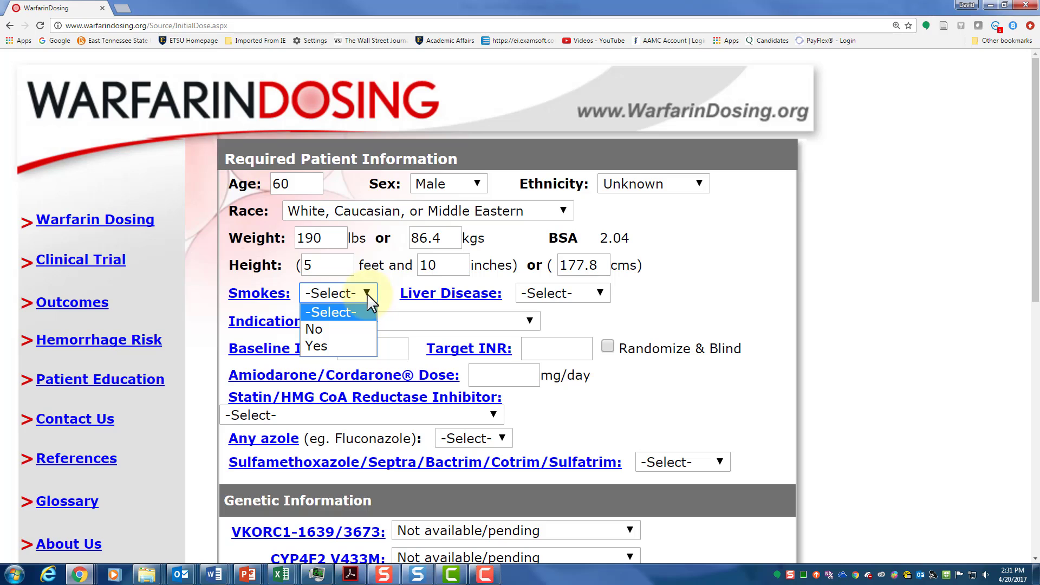
pyautogui.click(355, 329)
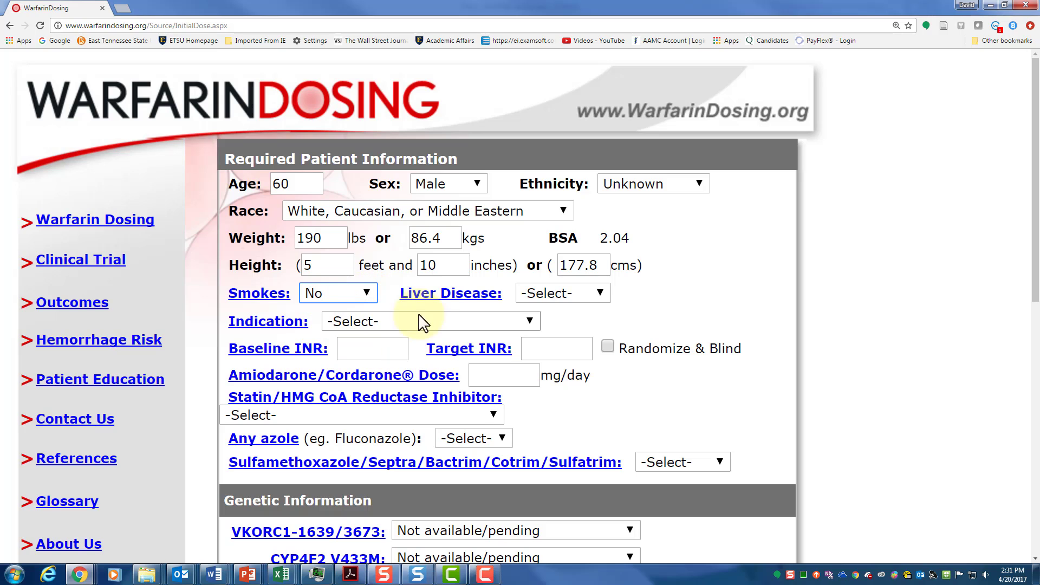
pyautogui.click(601, 298)
pyautogui.click(598, 330)
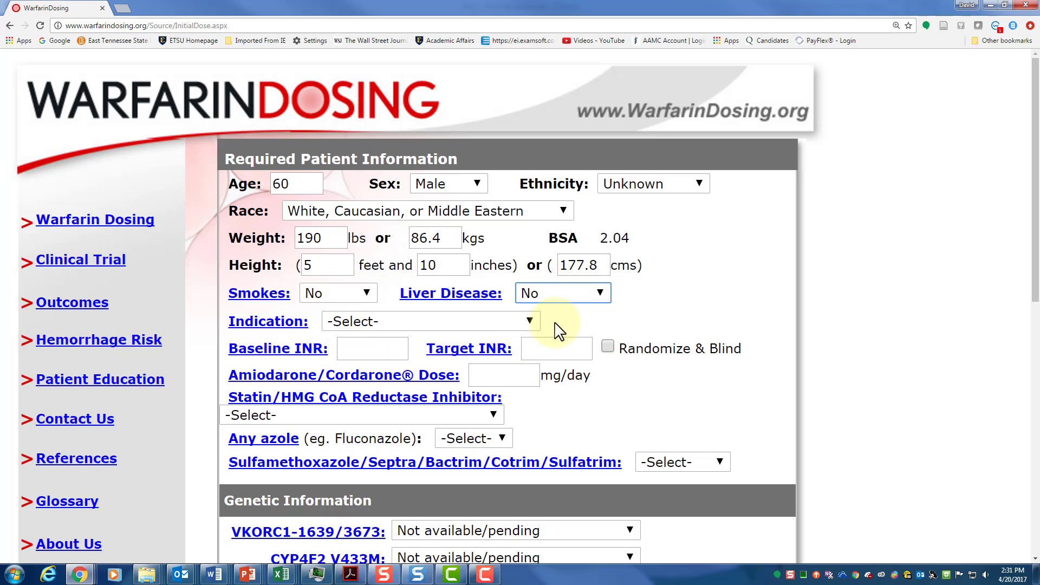
pyautogui.click(530, 322)
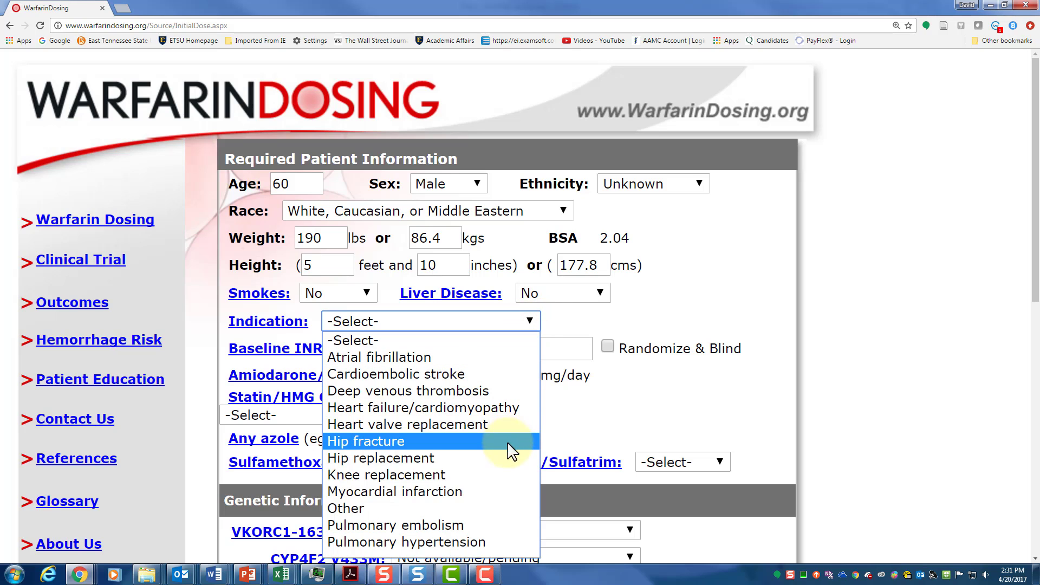
pyautogui.click(509, 475)
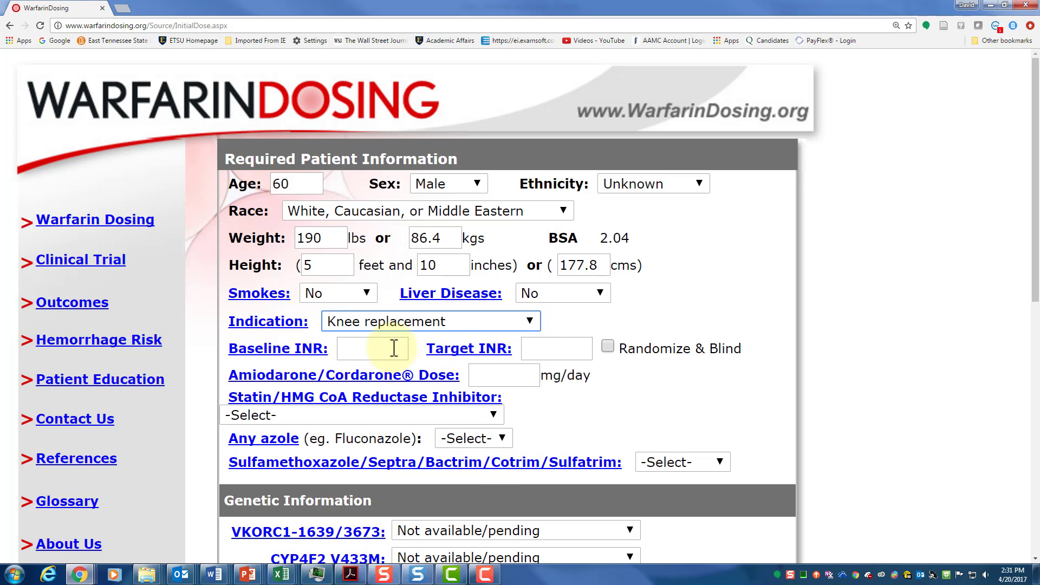
# Step: Enter baseline INR 1.0, target INR 3.0 and amiodarone dose 0
pyautogui.click(384, 350)
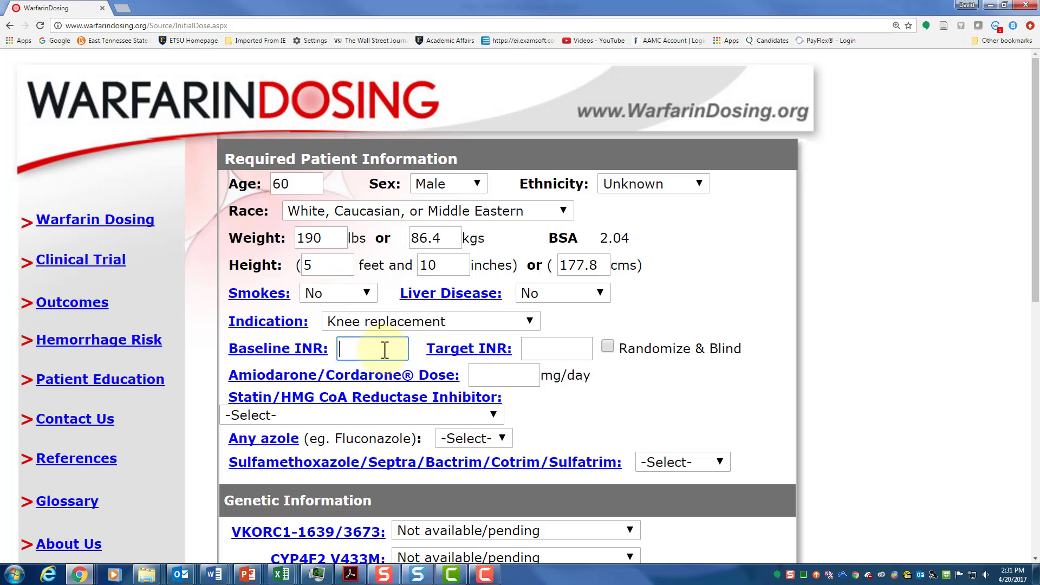
pyautogui.write('1.0')
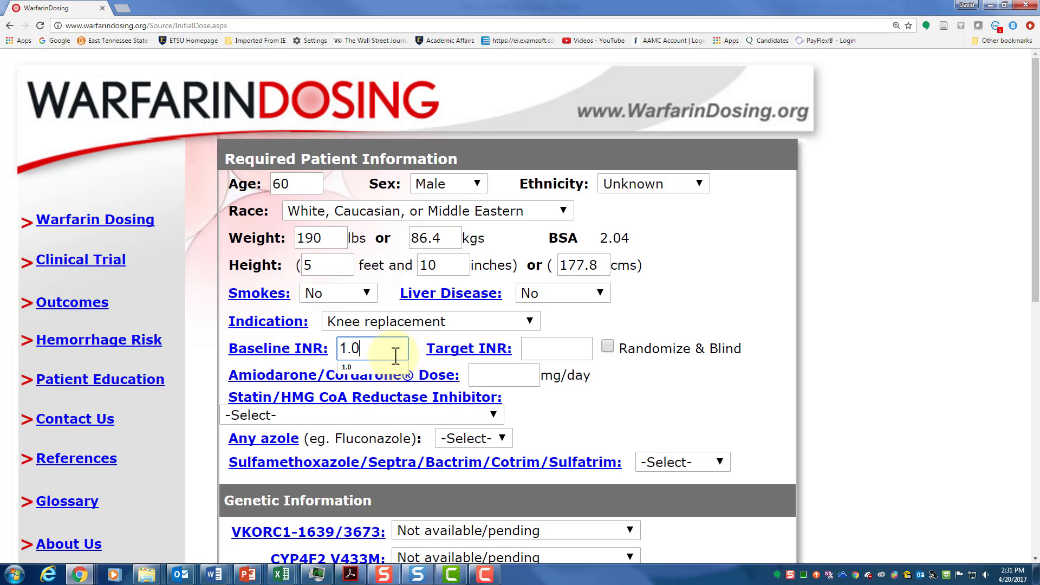
pyautogui.click(557, 349)
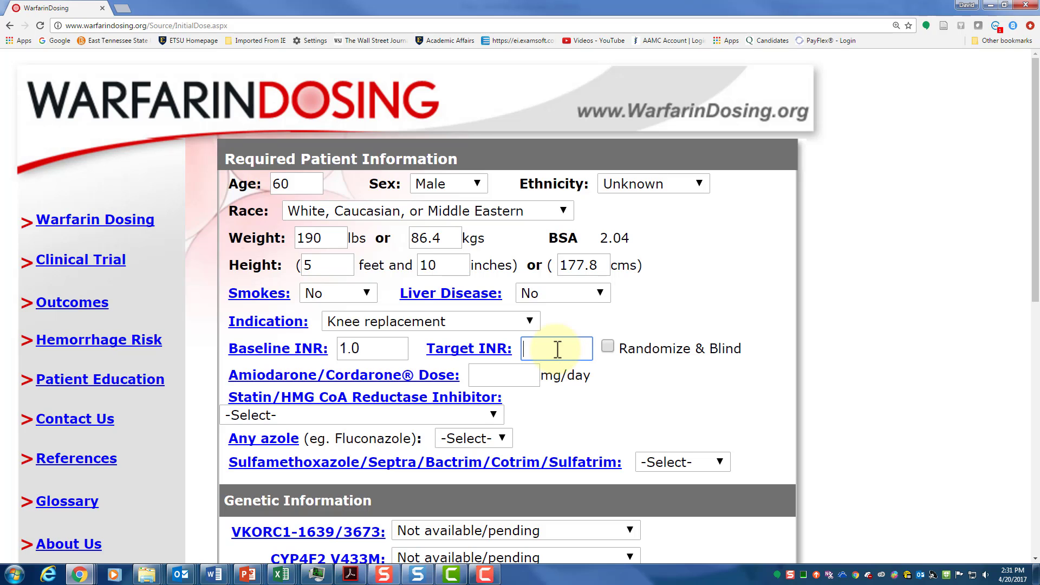
pyautogui.write('3.0')
pyautogui.click(560, 394)
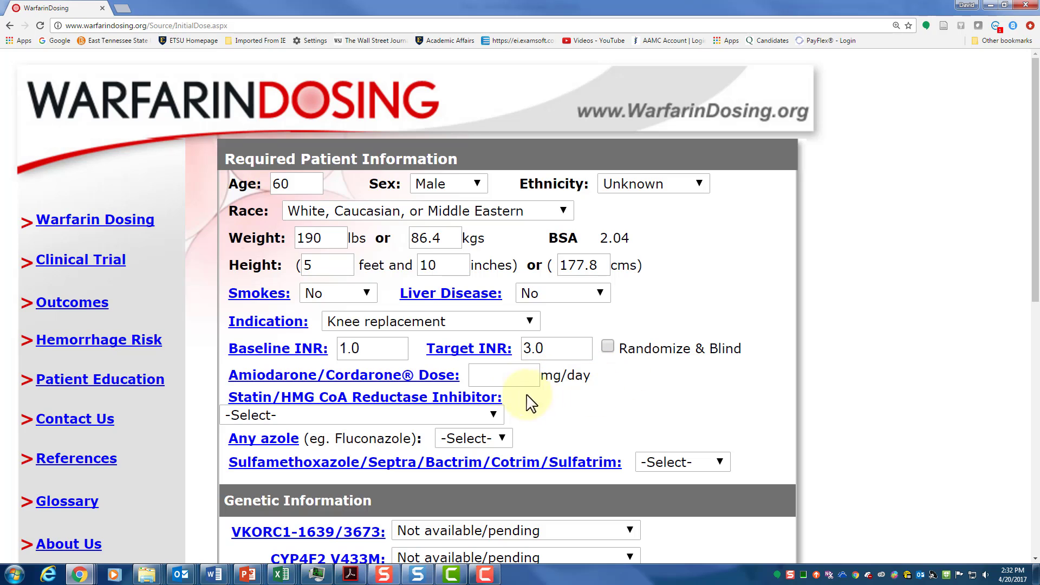
pyautogui.click(515, 375)
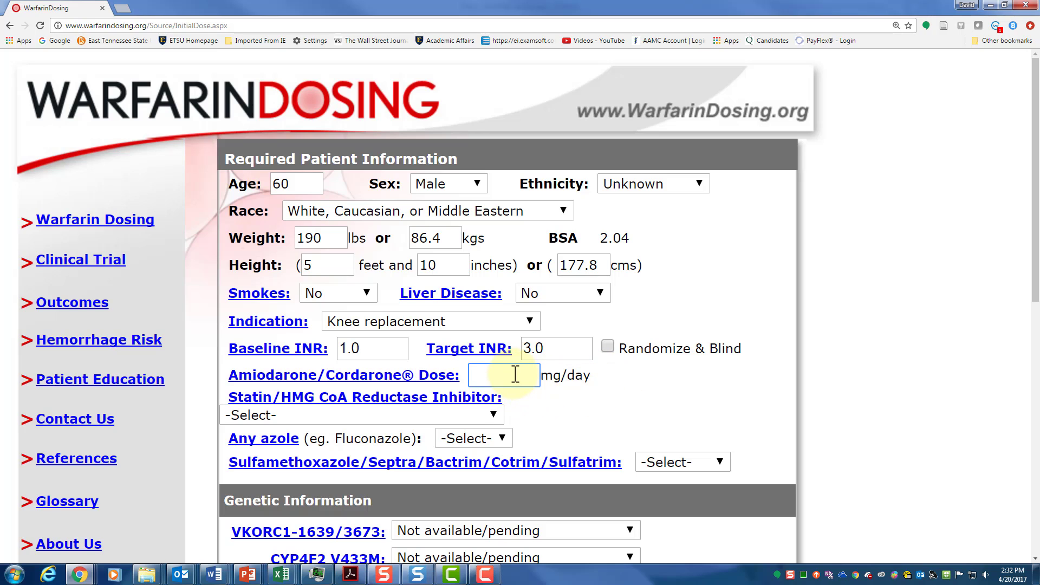
pyautogui.write('0')
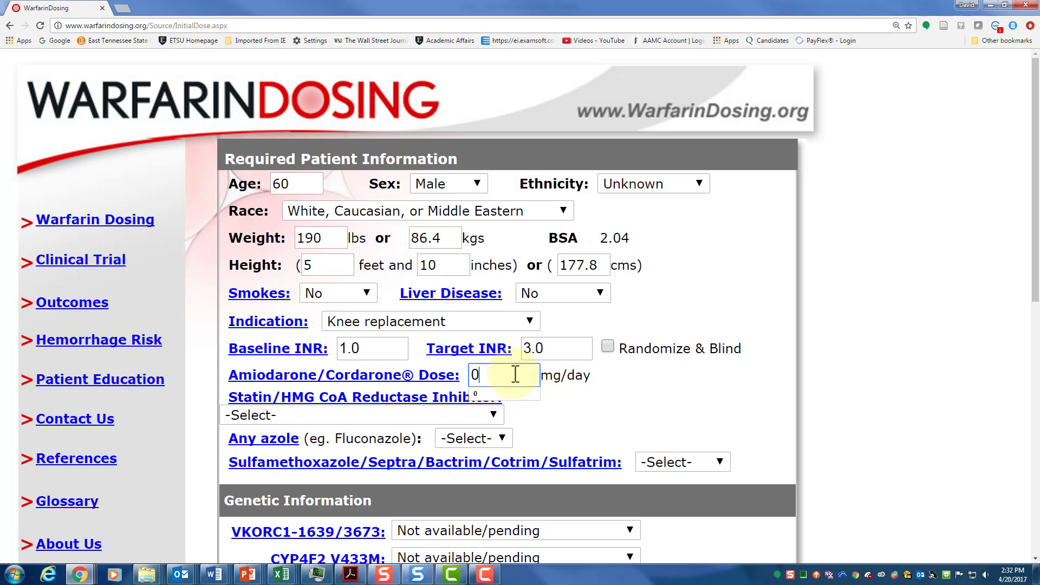
# Step: Record no statin and no azole use
pyautogui.click(494, 415)
pyautogui.click(425, 390)
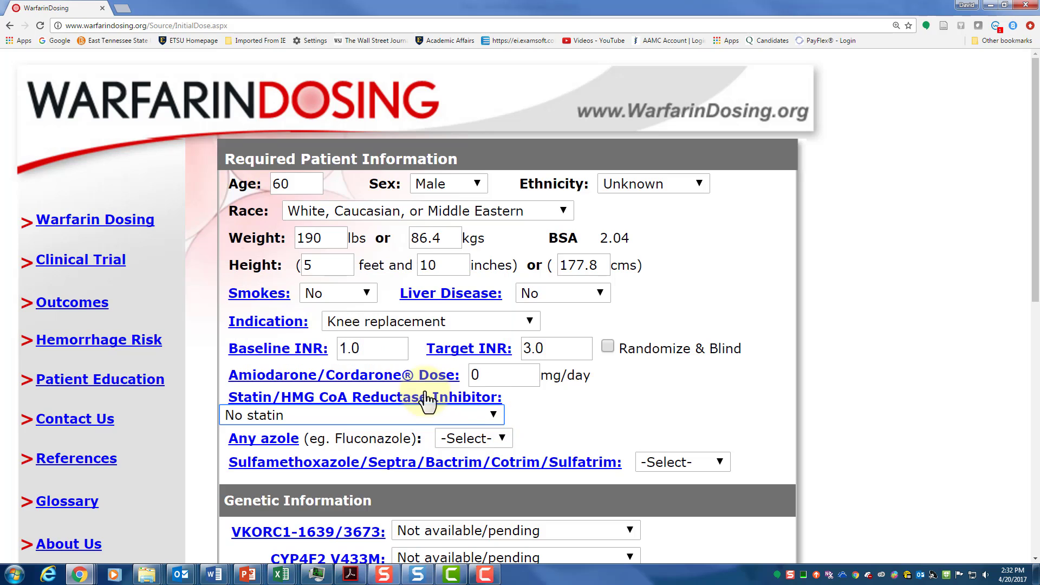
pyautogui.click(505, 440)
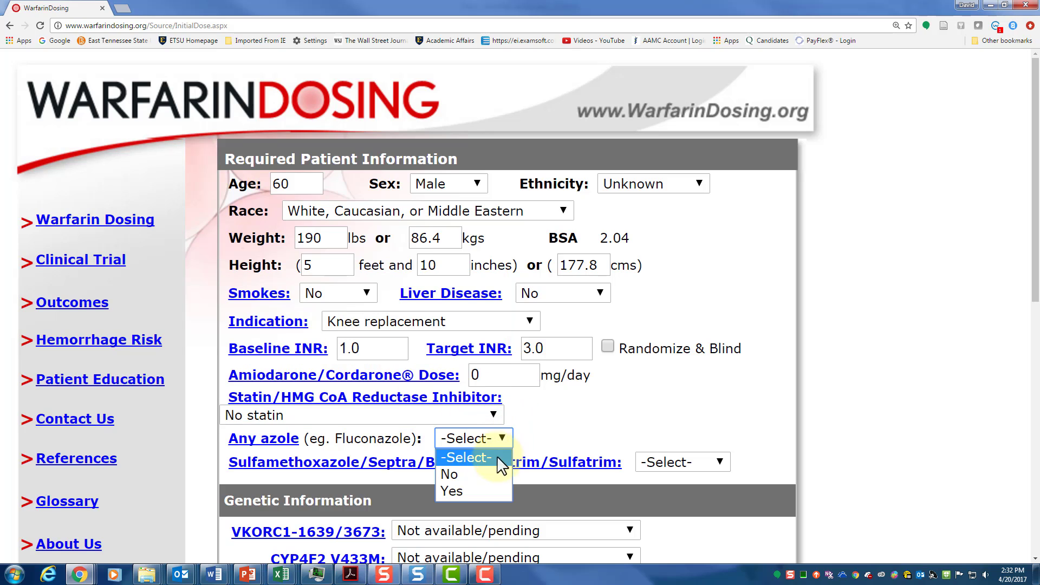
pyautogui.click(470, 475)
pyautogui.click(724, 466)
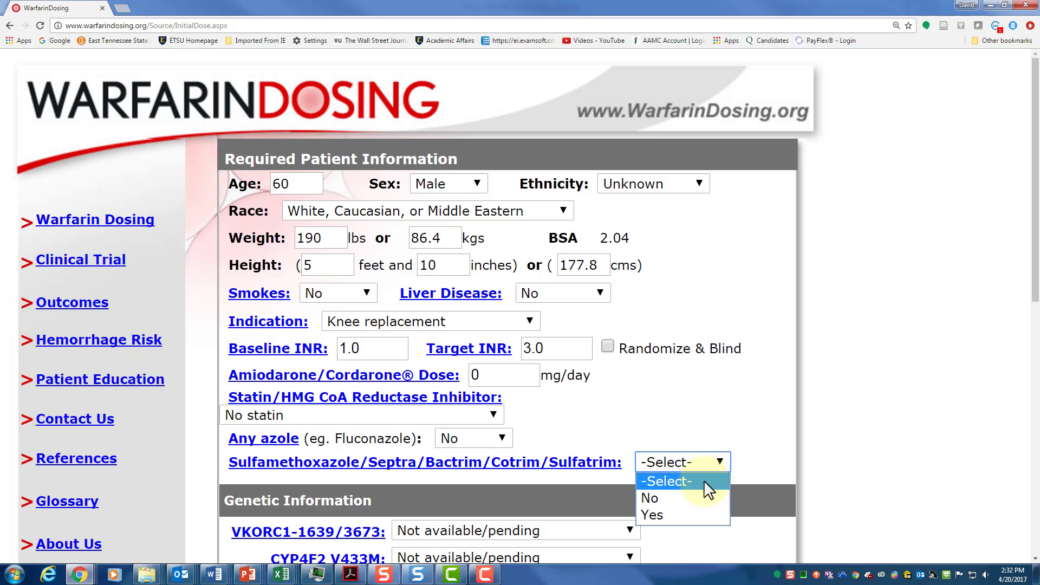
# Step: Record no sulfamethoxazole use and set VKORC1 to GG, CYP4F2 to CC and GGCX to CC
pyautogui.click(688, 497)
pyautogui.scroll(-5, 652, 394)
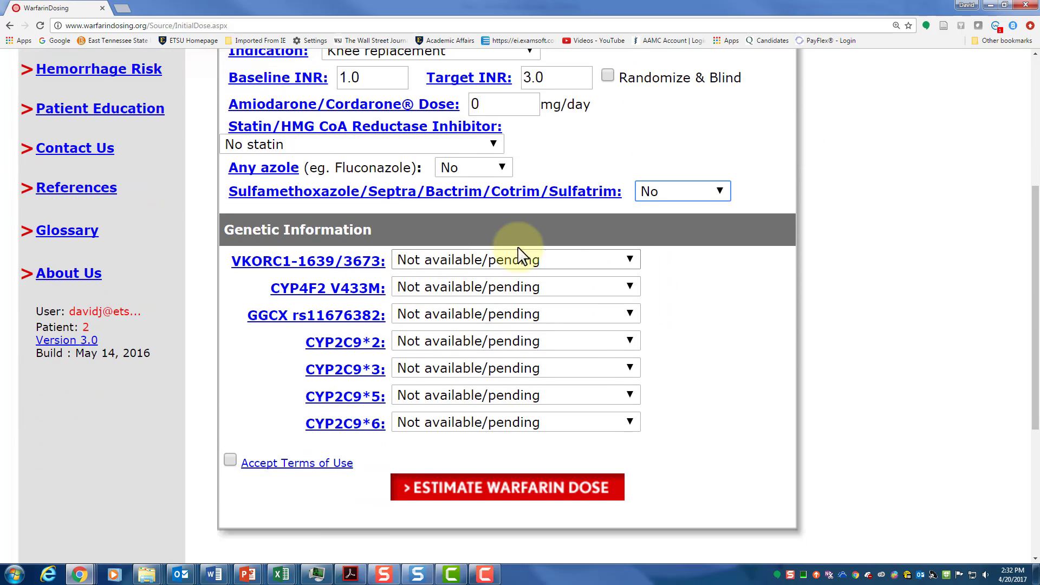
pyautogui.click(629, 260)
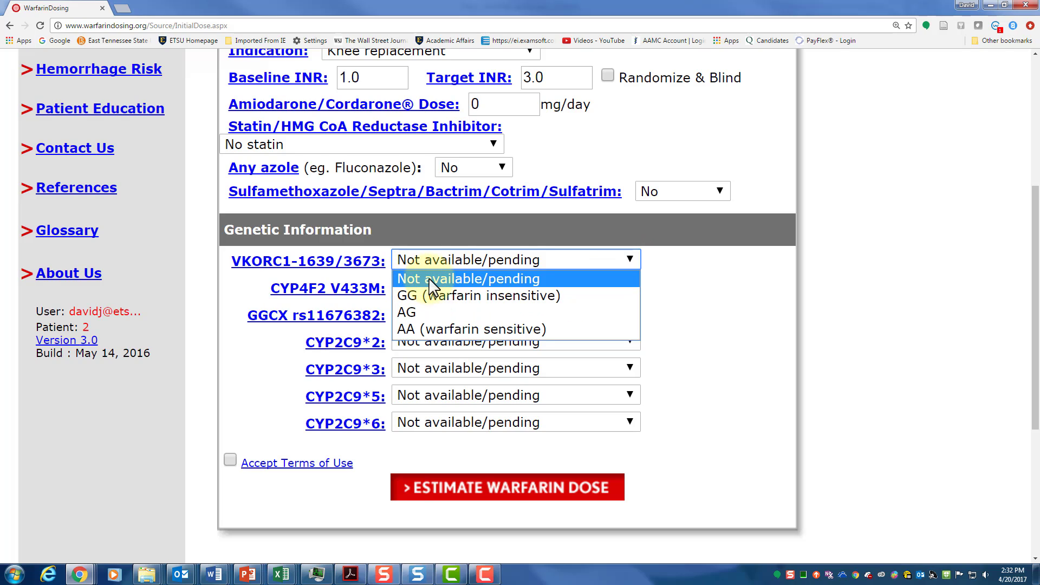
pyautogui.click(476, 297)
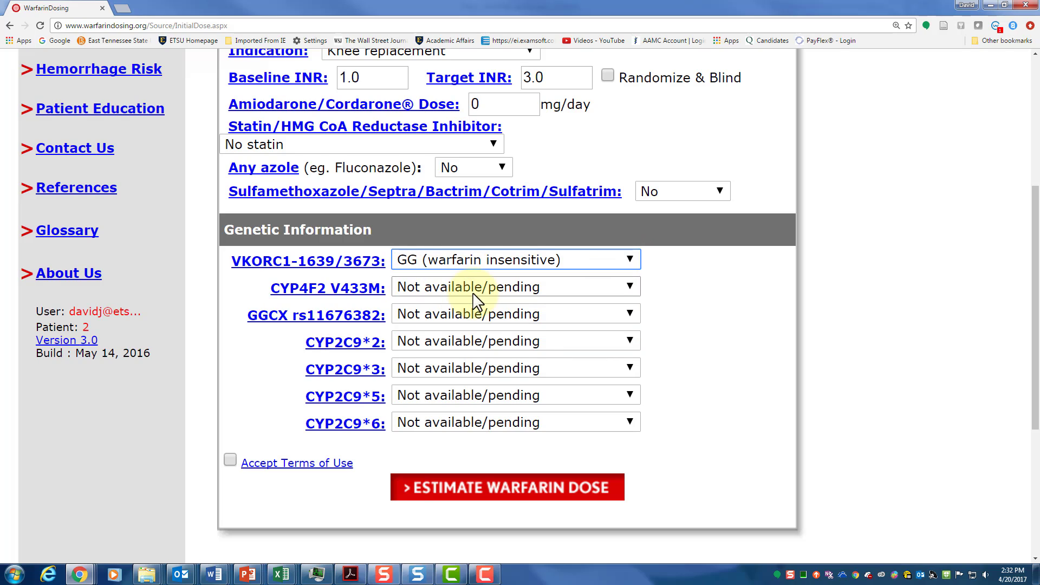
pyautogui.click(631, 287)
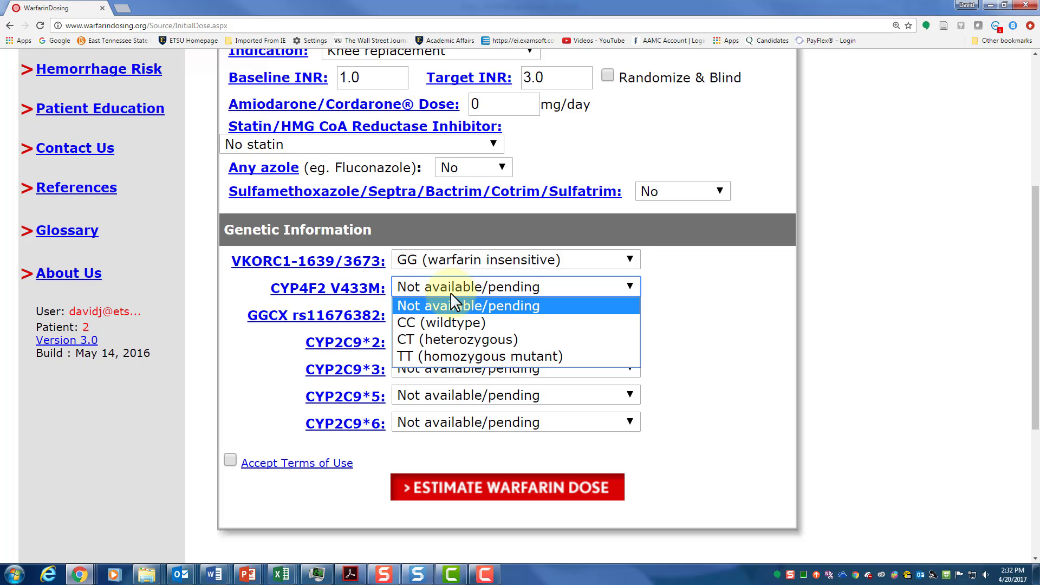
pyautogui.click(464, 324)
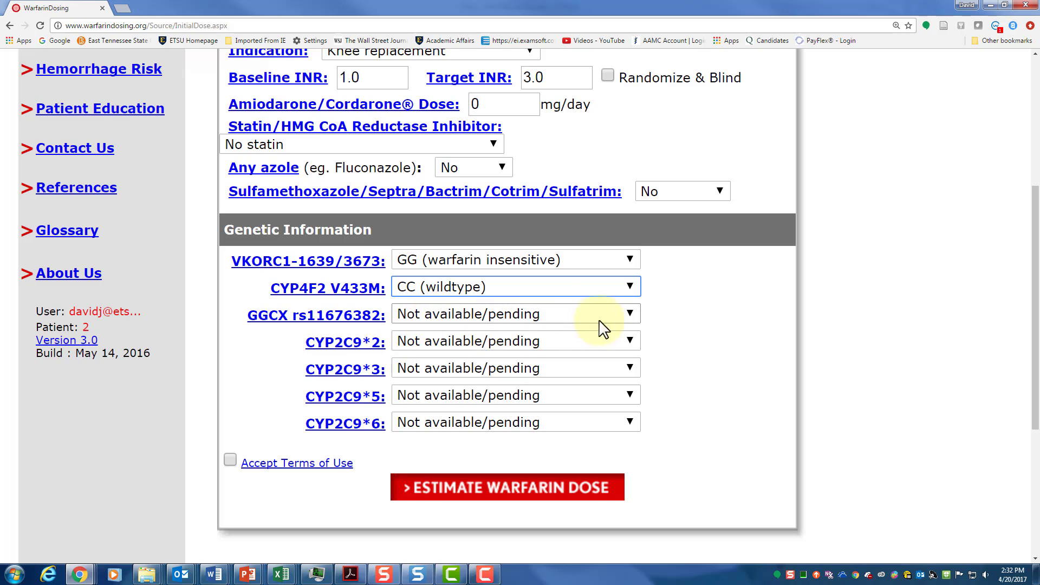
pyautogui.click(632, 314)
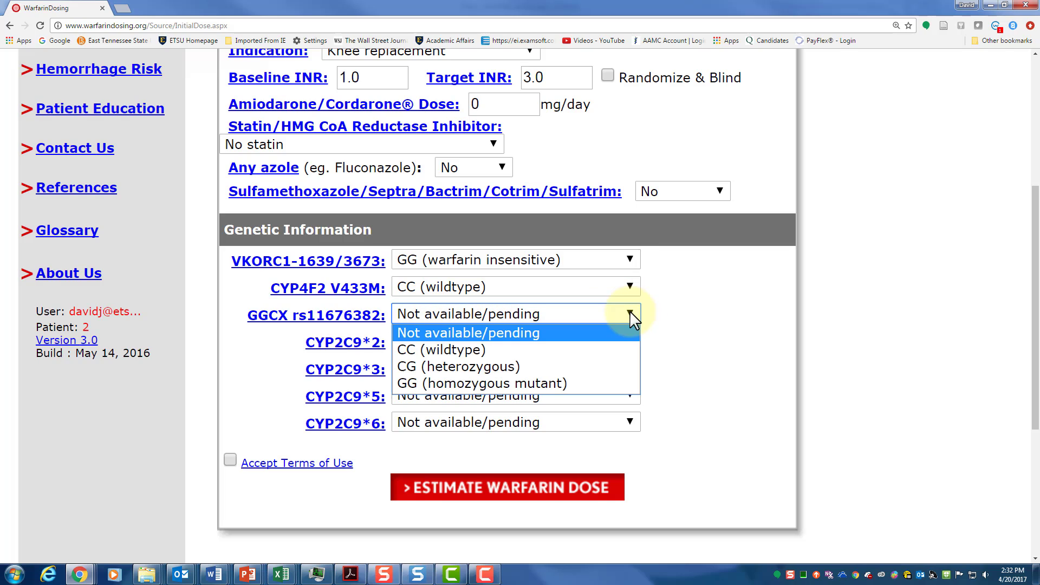
pyautogui.click(593, 349)
# Step: Set CYP2C9 *2 CT, *3 AA, *5 CC, *6 AA, accept the terms, and estimate the dose
pyautogui.click(632, 343)
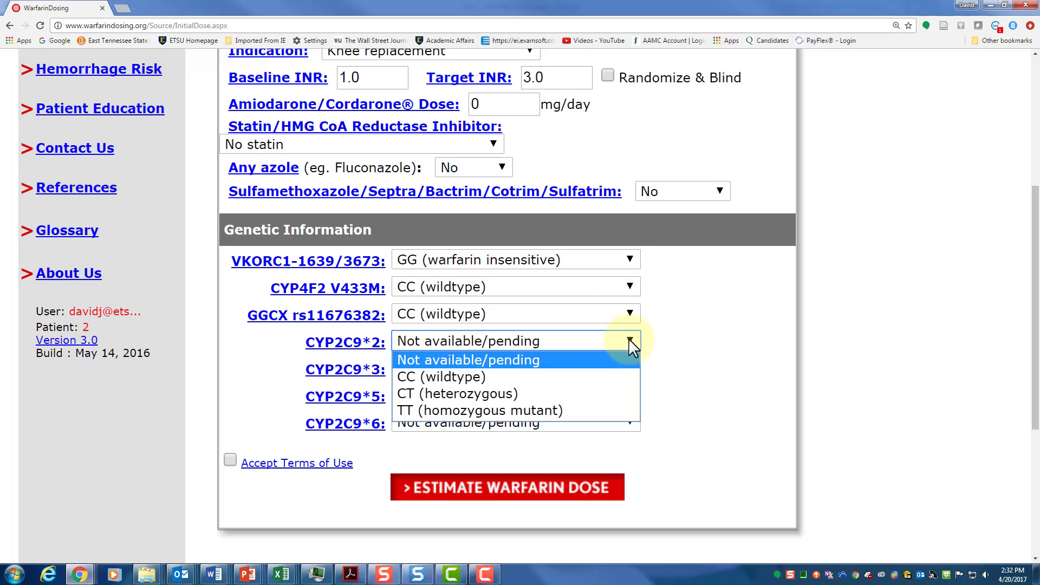
pyautogui.click(595, 395)
pyautogui.click(632, 368)
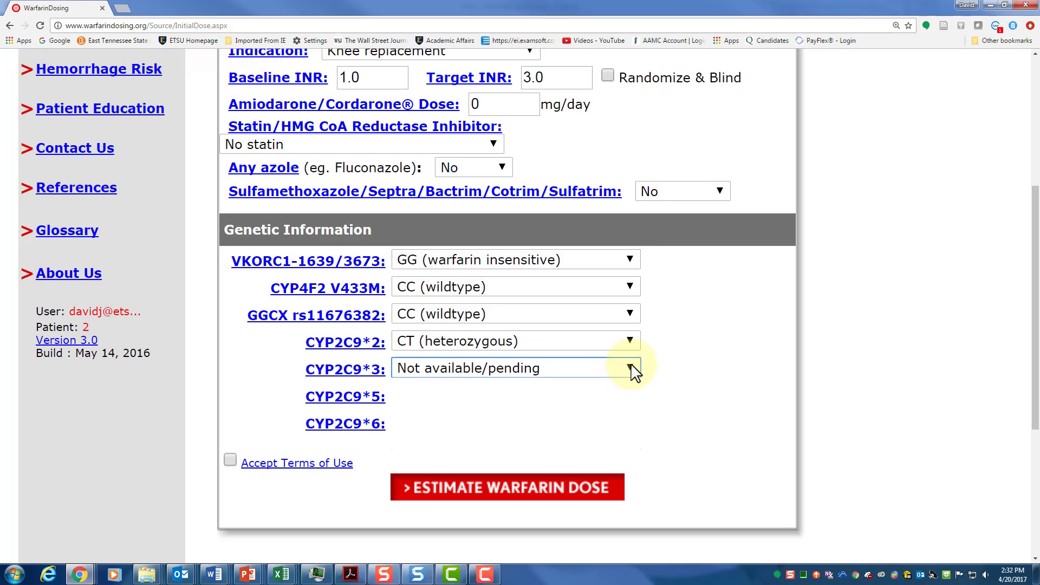
pyautogui.click(605, 403)
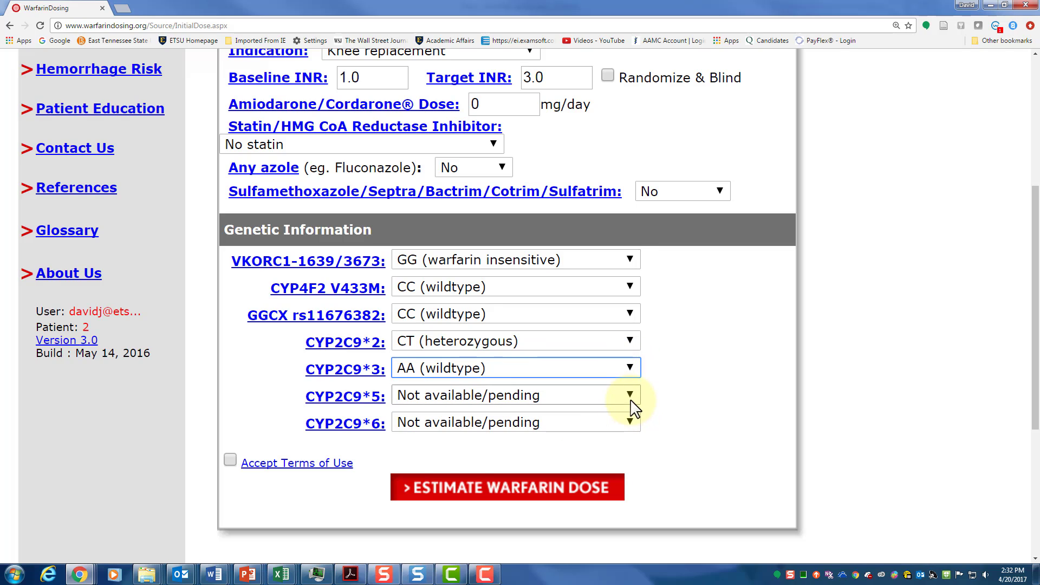
pyautogui.click(630, 398)
pyautogui.click(604, 429)
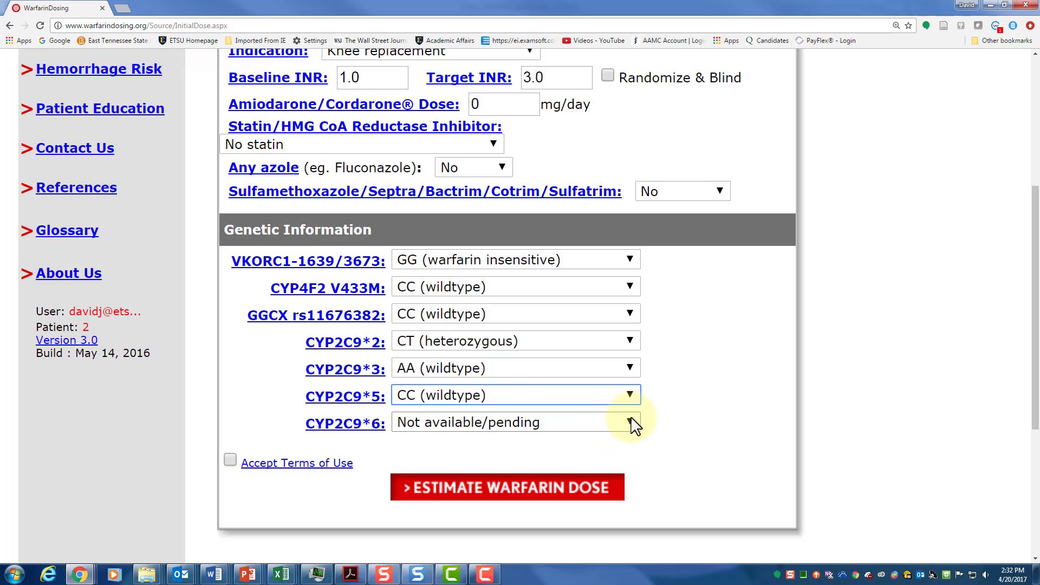
pyautogui.click(631, 424)
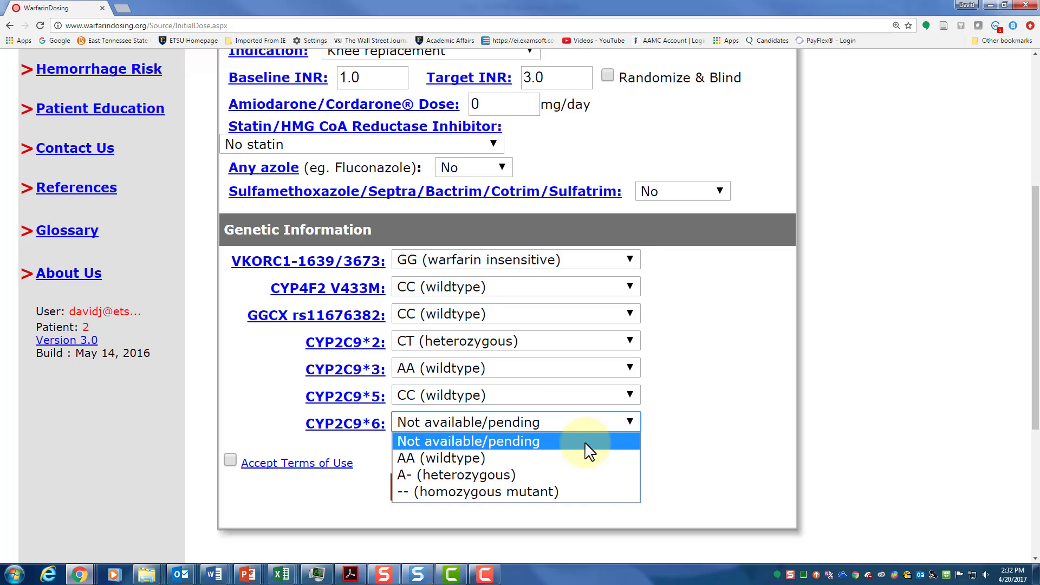
pyautogui.click(583, 458)
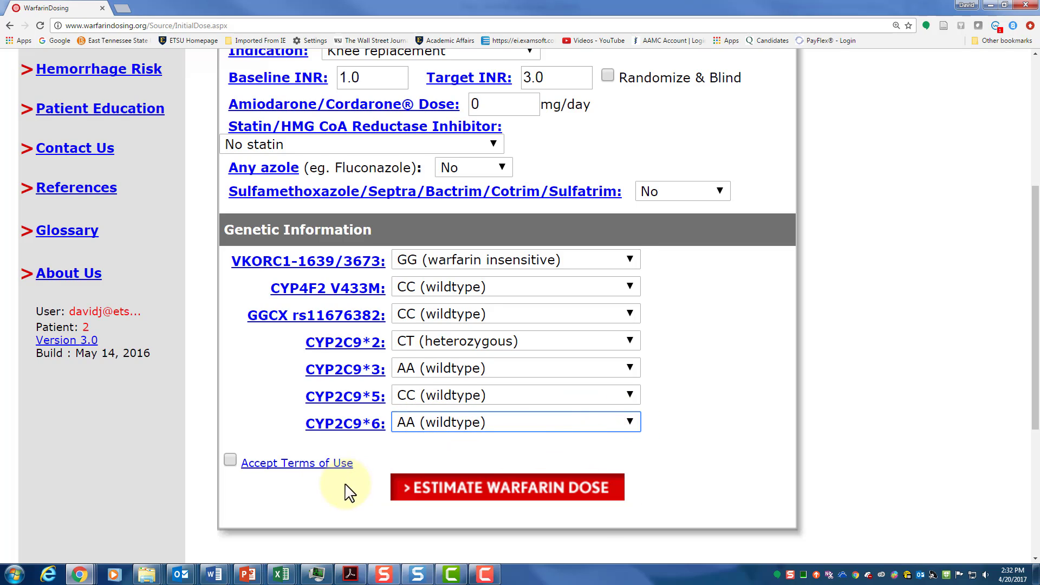
pyautogui.click(229, 461)
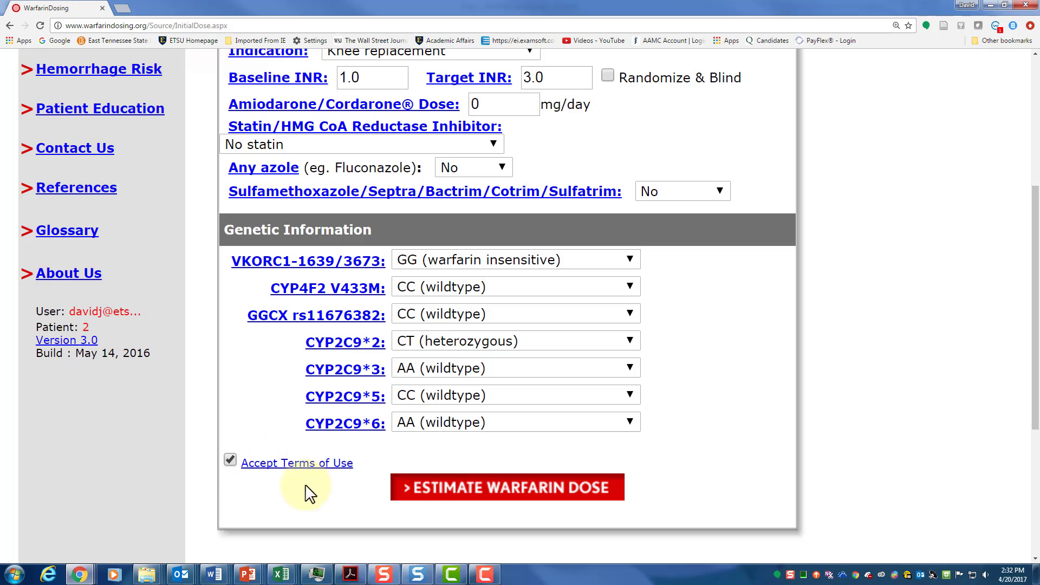
pyautogui.click(484, 505)
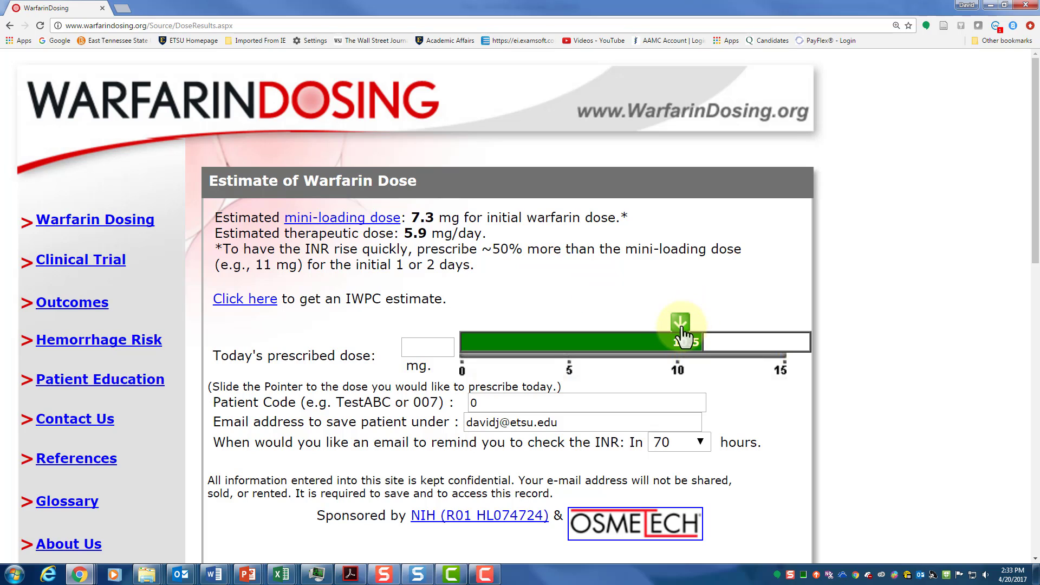
# Step: Set today's dose to 9.5 mg, enter the patient code, save and email, and show the summary
pyautogui.moveTo(684, 336); pyautogui.dragTo(663, 324)
pyautogui.scroll(-3, 550, 422)
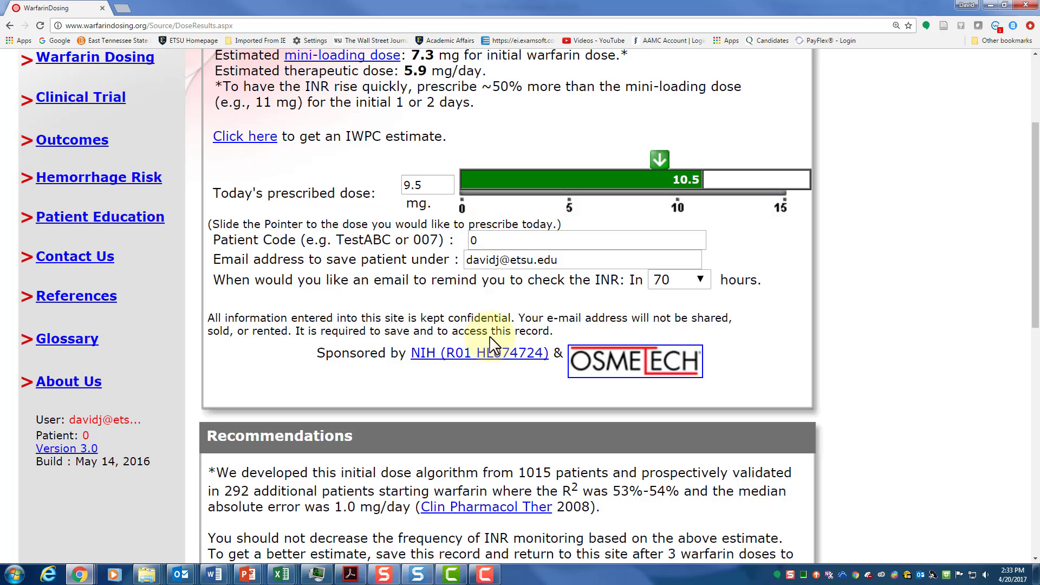
pyautogui.click(477, 241)
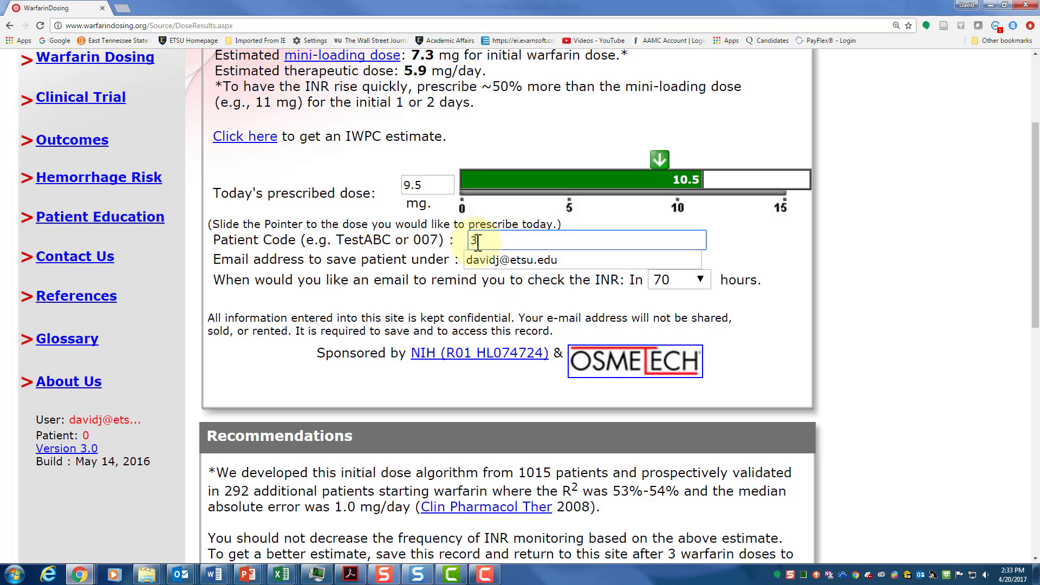
pyautogui.scroll(-3, 495, 242)
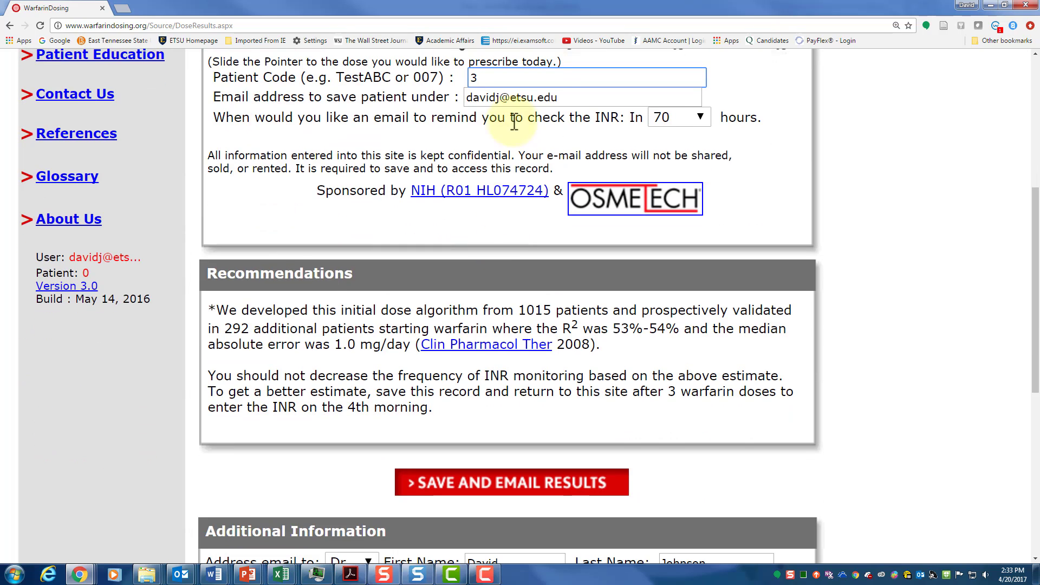
pyautogui.scroll(-4, 470, 334)
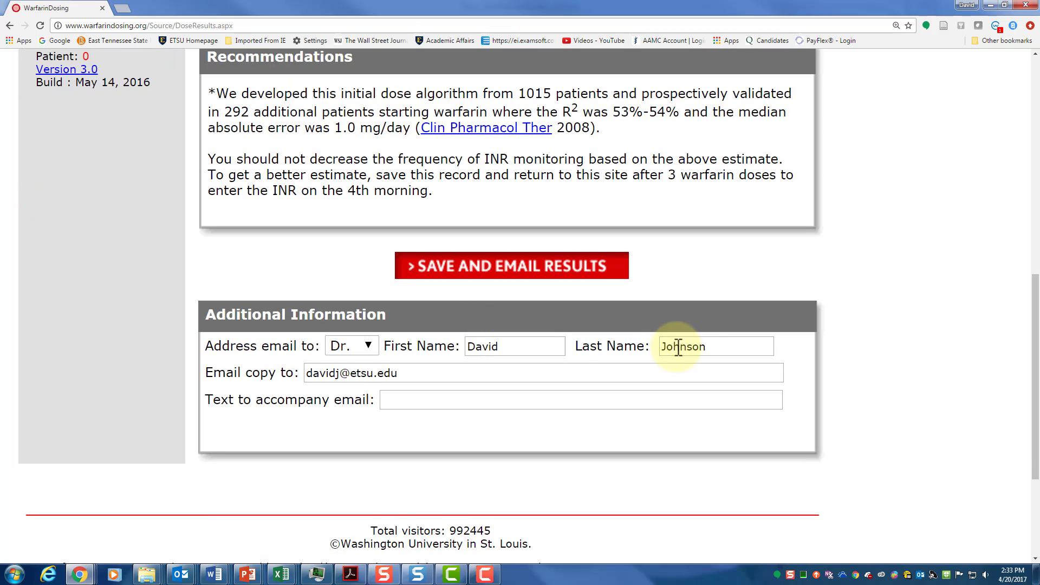
pyautogui.click(496, 269)
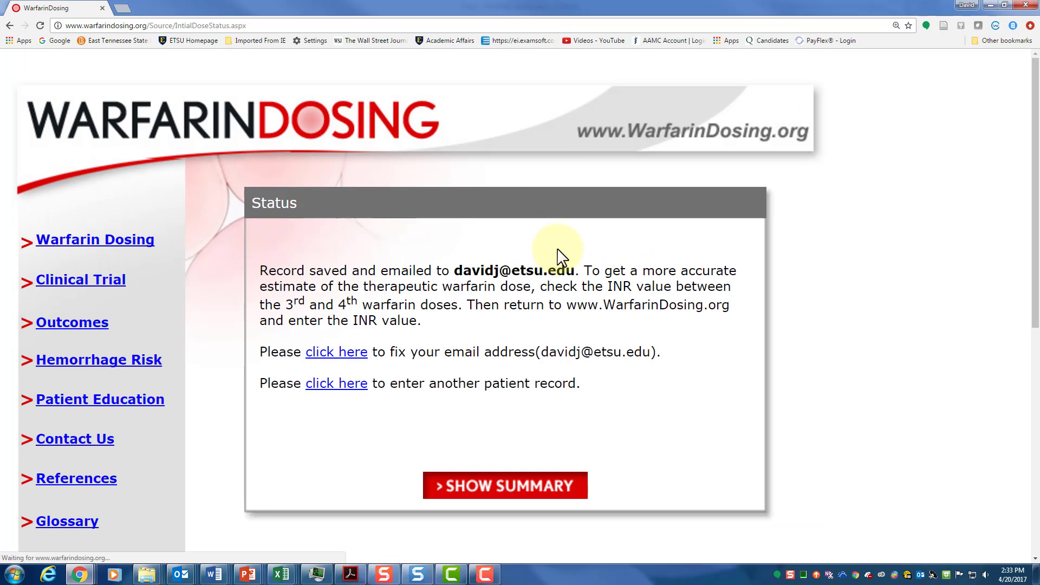
pyautogui.click(493, 495)
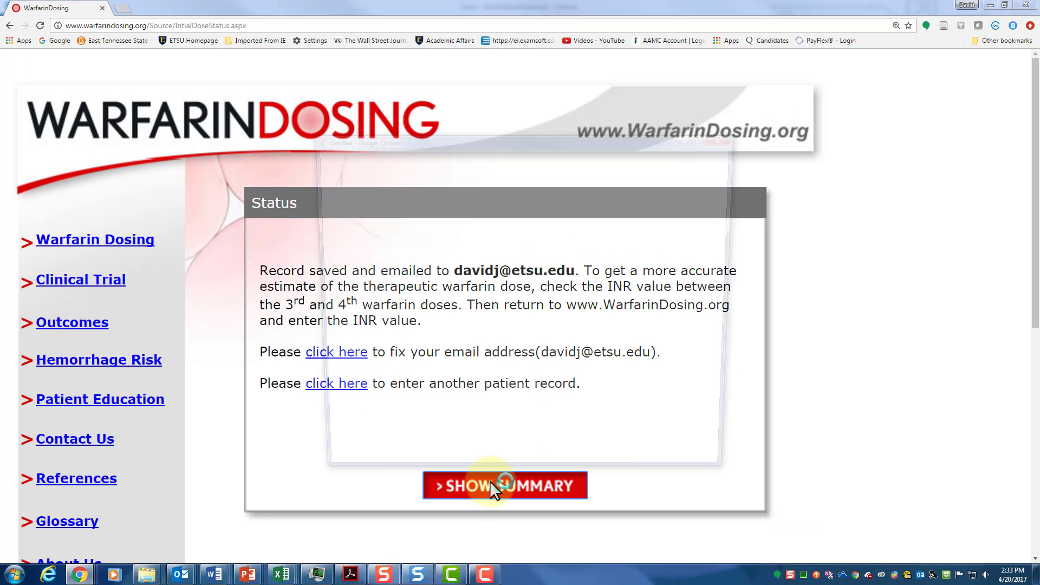
# Step: Maximize the Warfarin Note summary for review, then close it
pyautogui.click(710, 136)
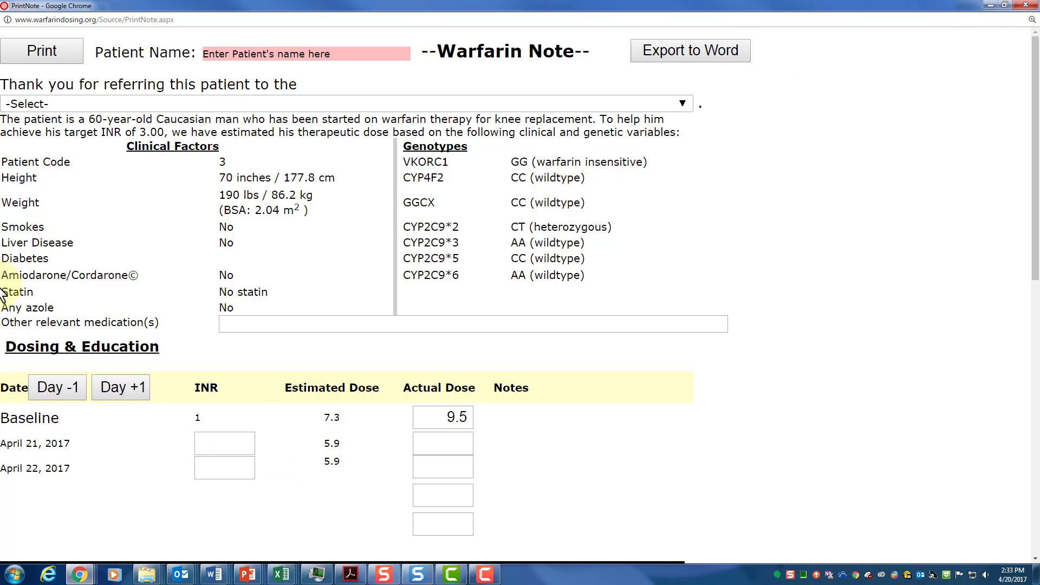
pyautogui.click(1026, 6)
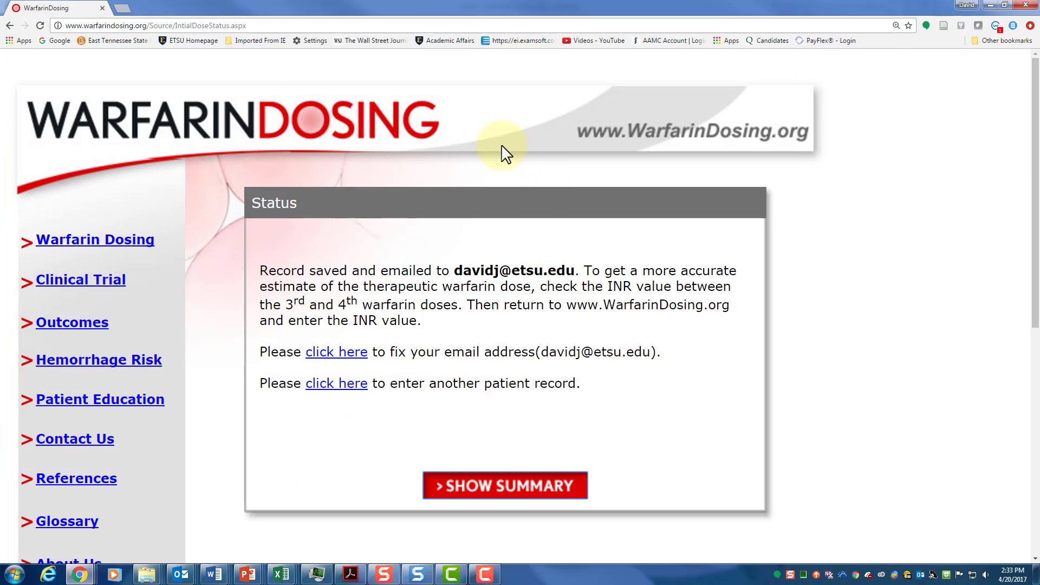